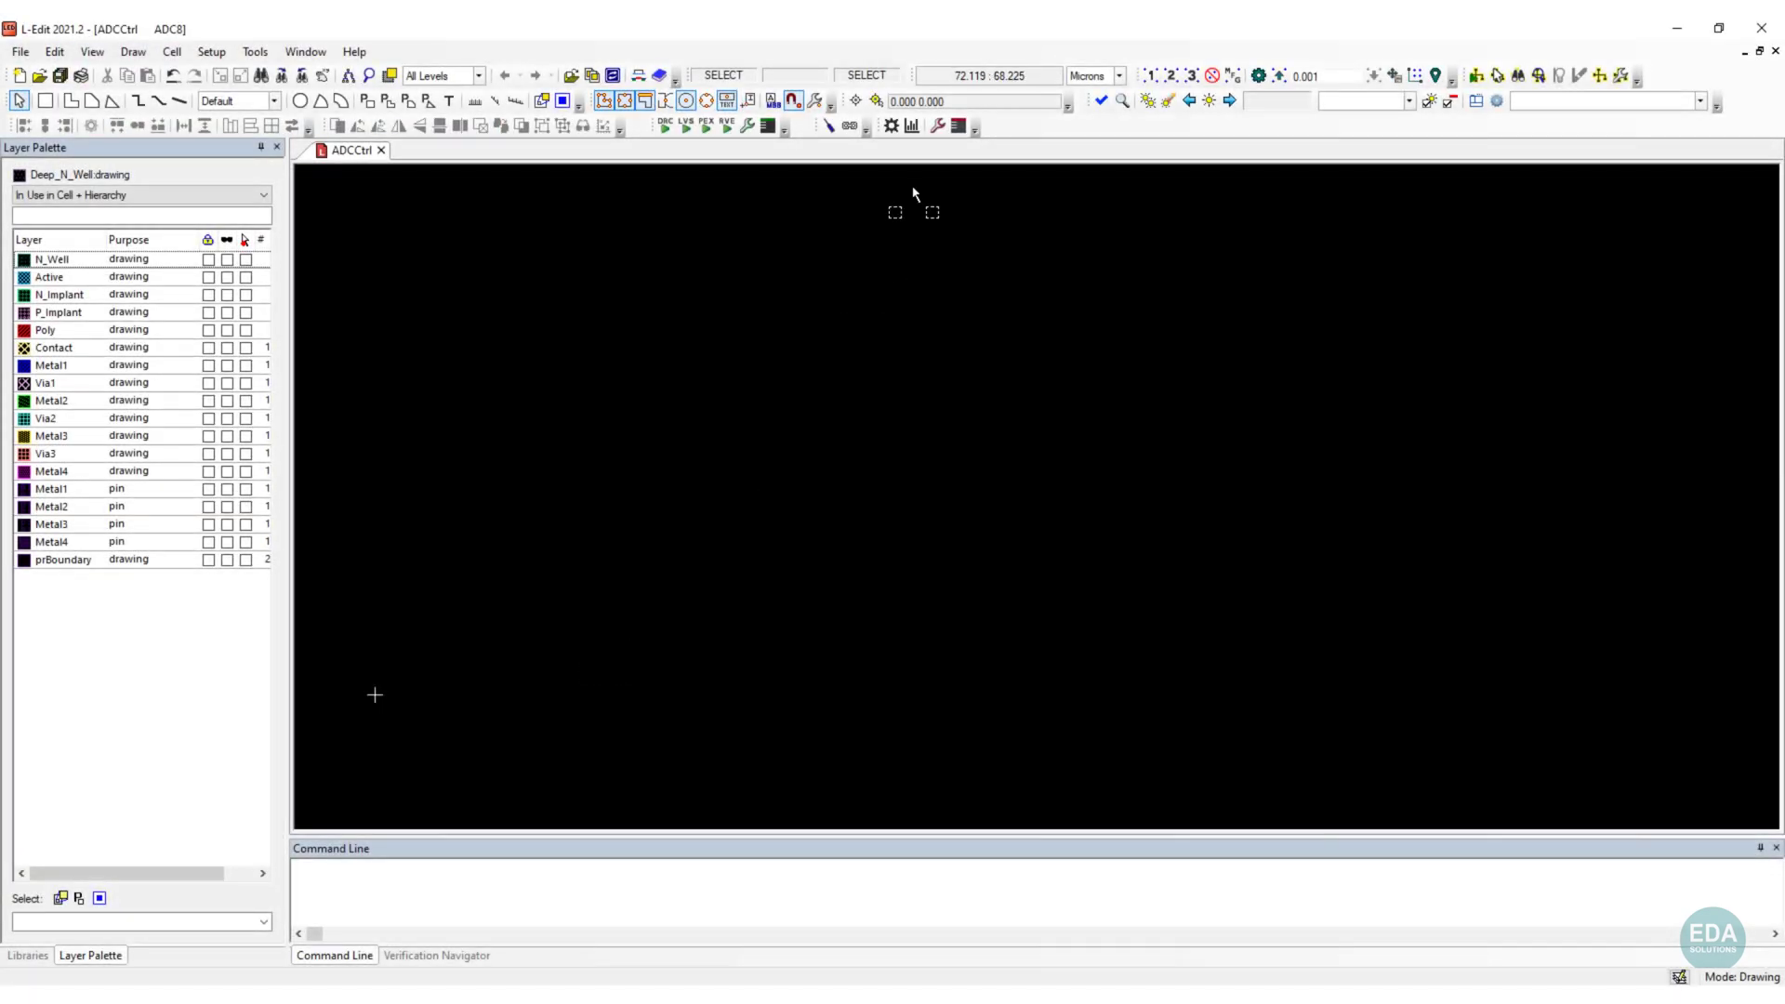
# Step: Open the Tanner Digital Implementer setup and show its Tech and Lib LEF, Liberty and process files
pyautogui.click(891, 125)
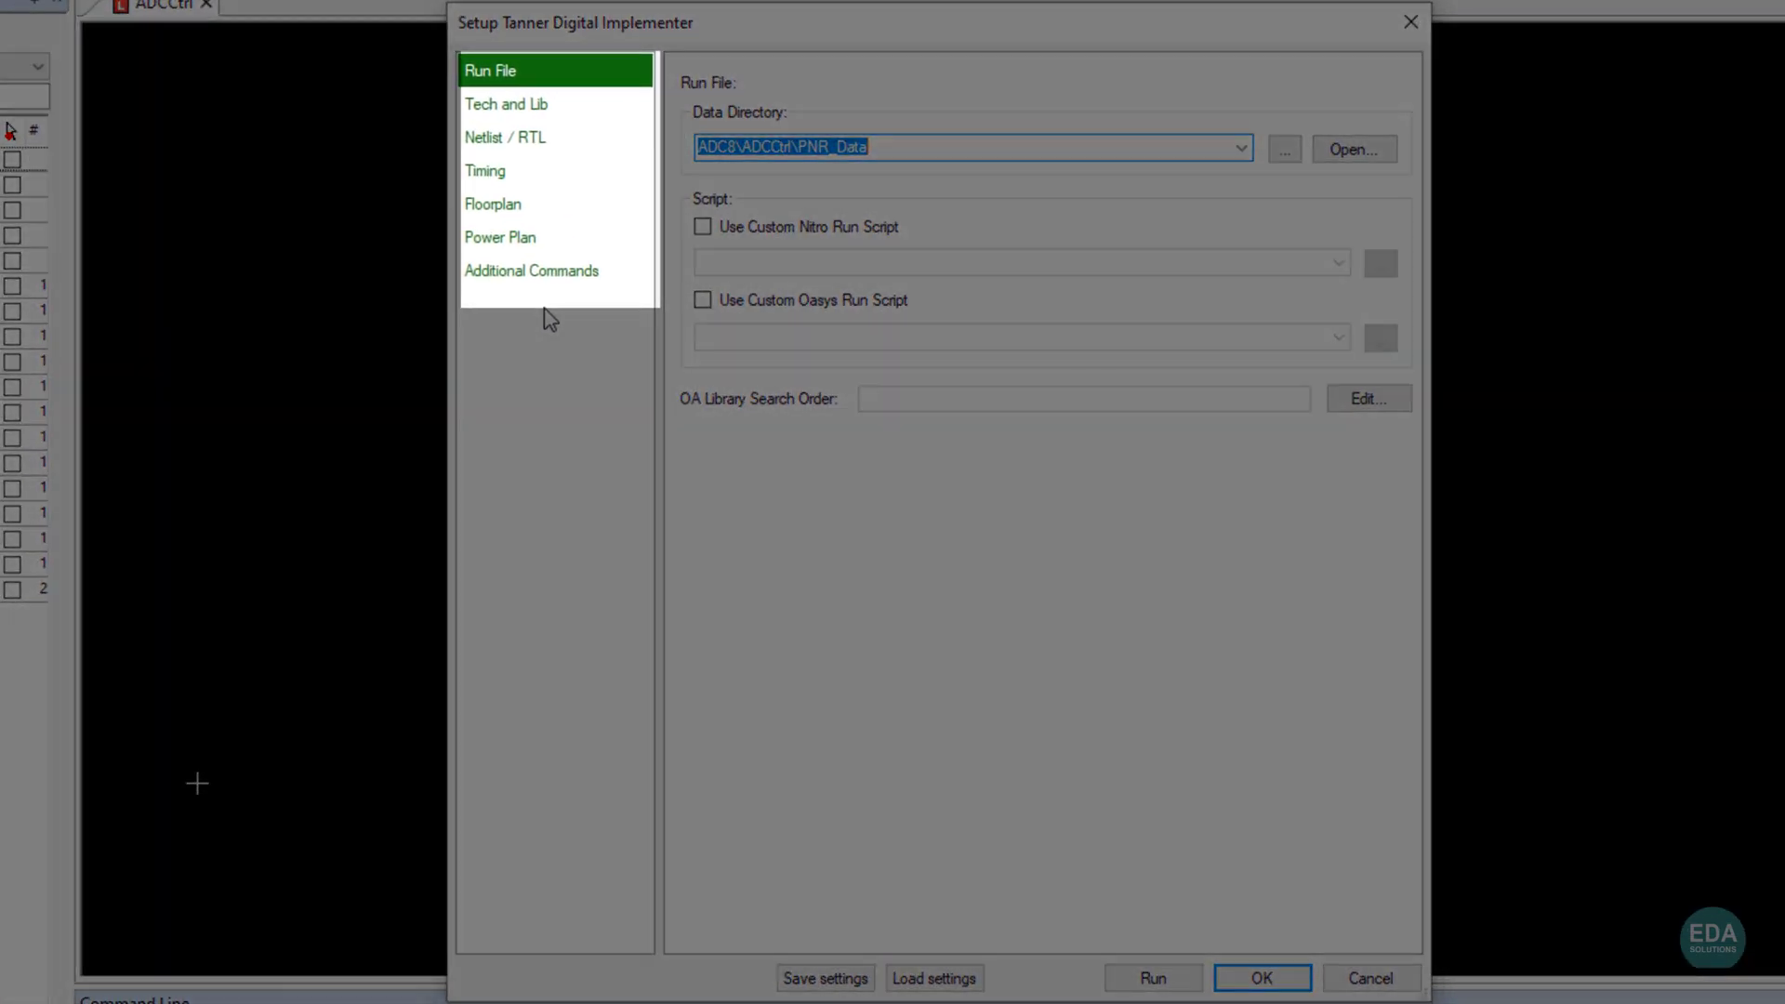
pyautogui.click(550, 319)
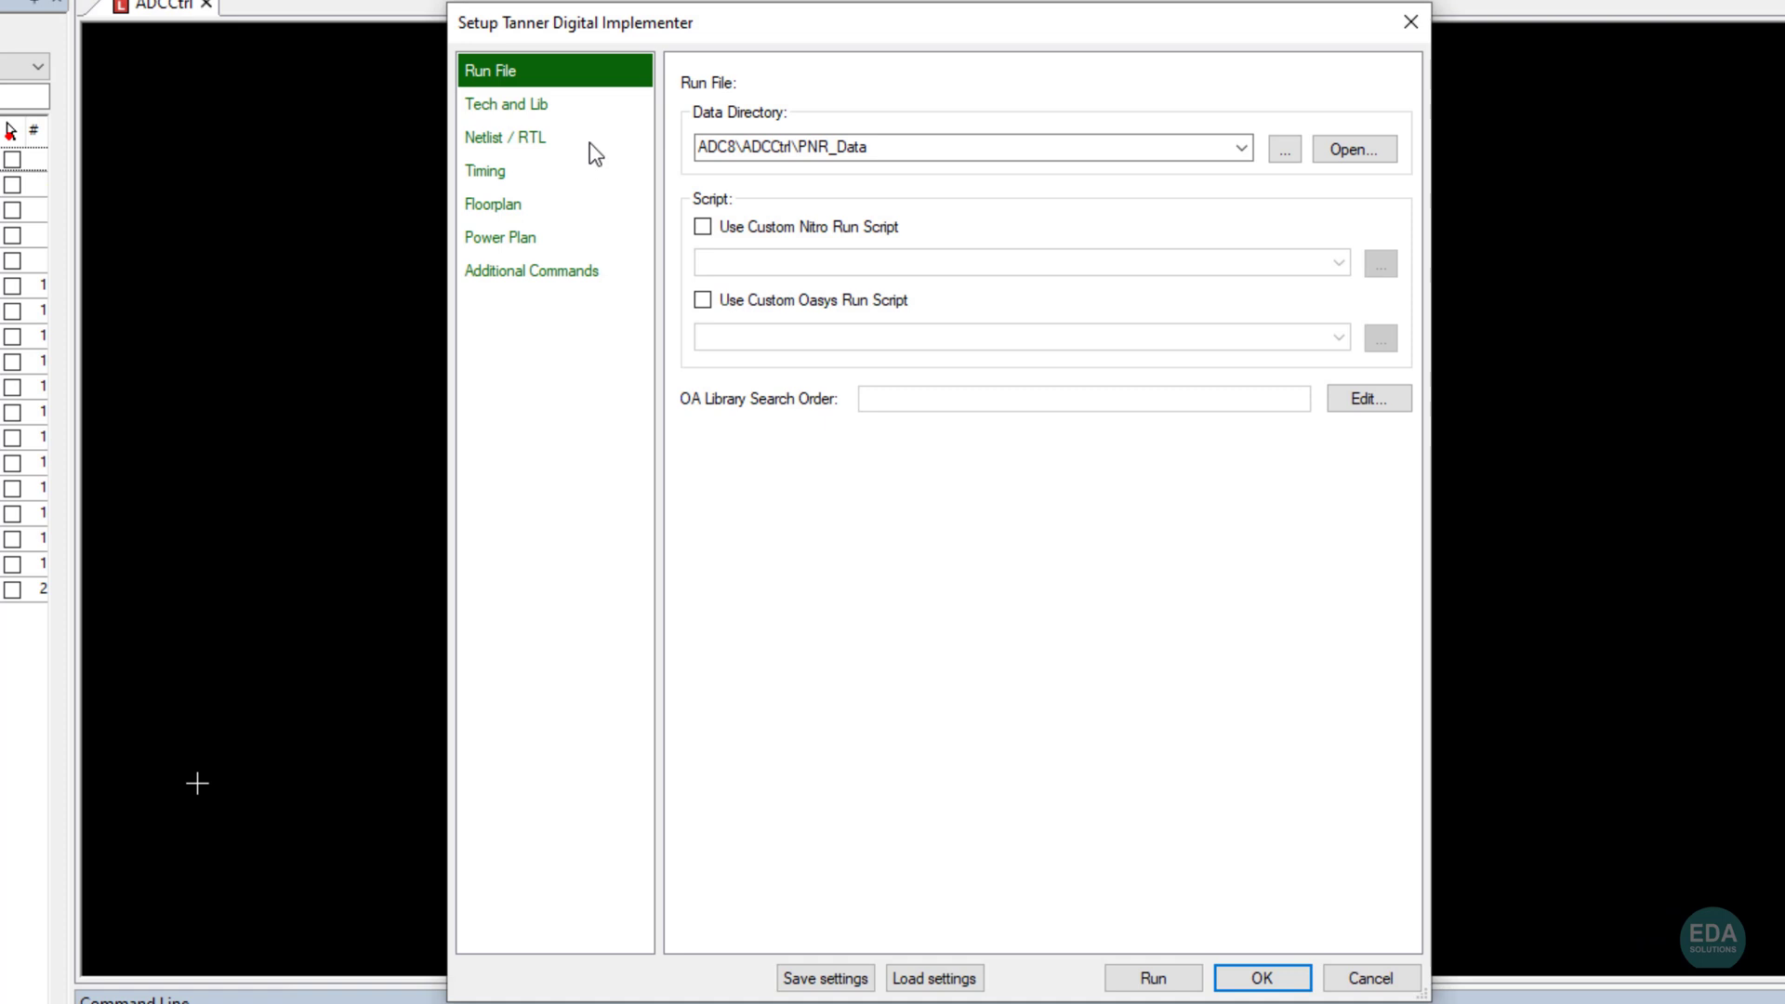
pyautogui.click(593, 109)
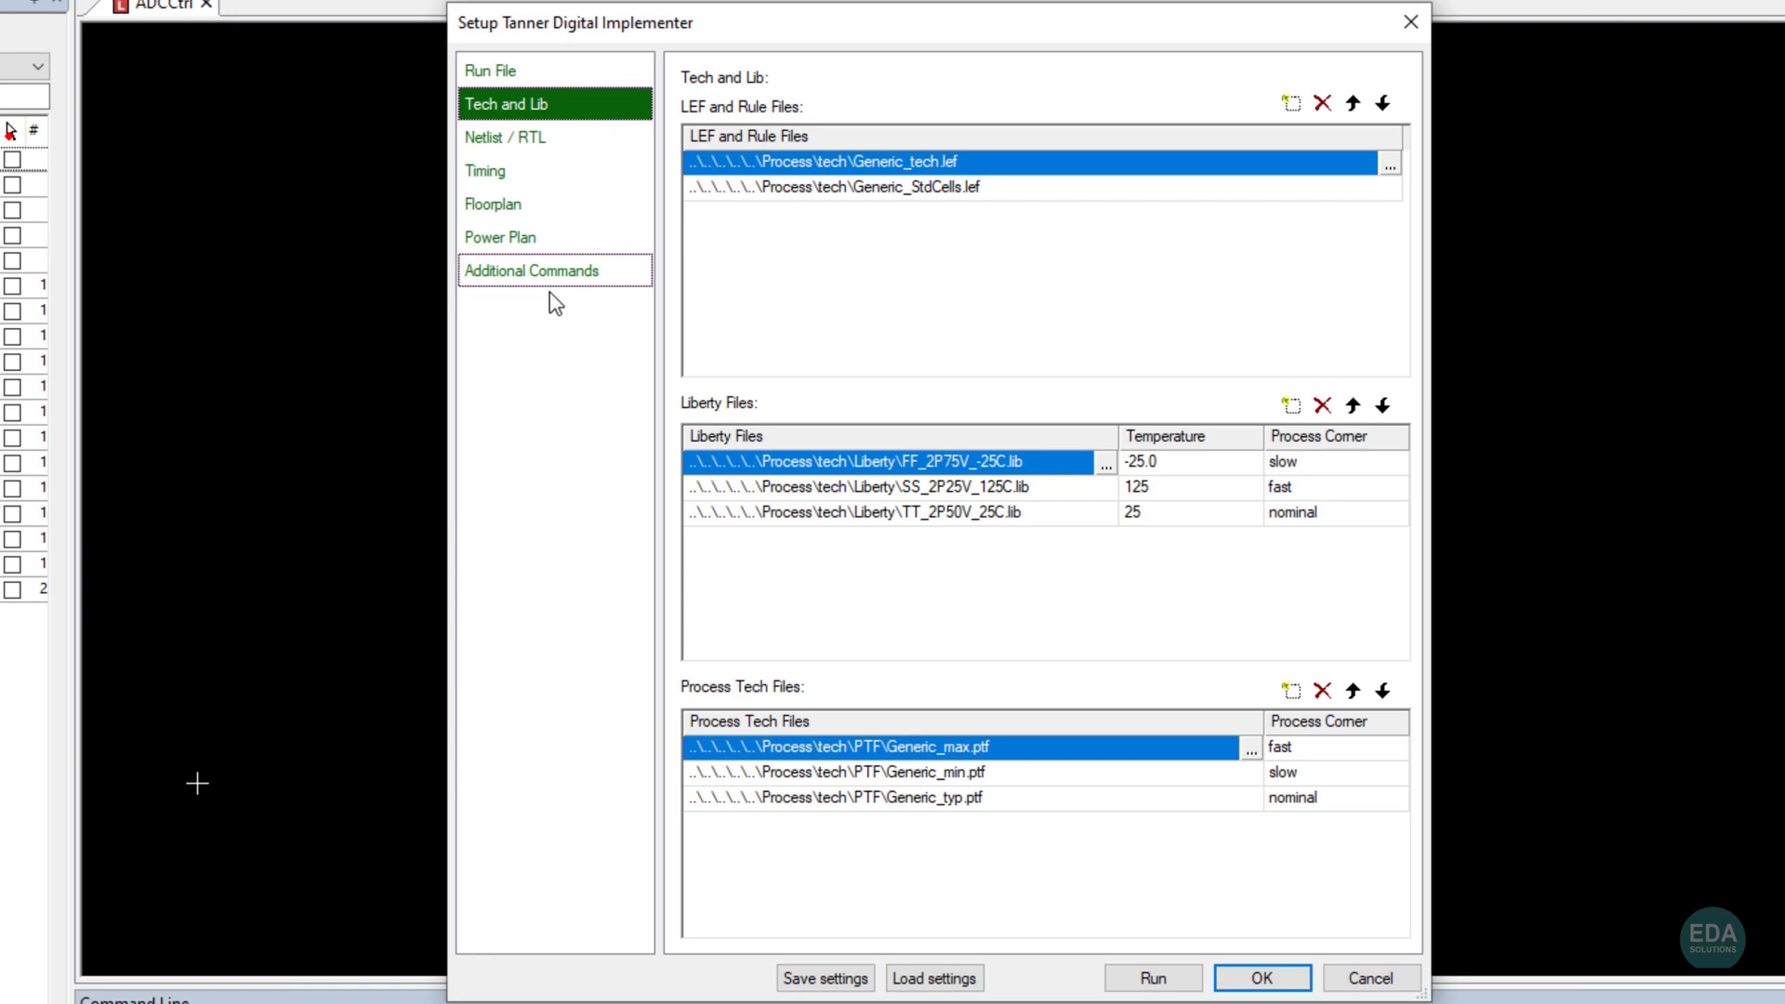
# Step: Review the Netlist / RTL and Timing pages, switching timing to From SDC file and back to Define clocks
pyautogui.click(628, 140)
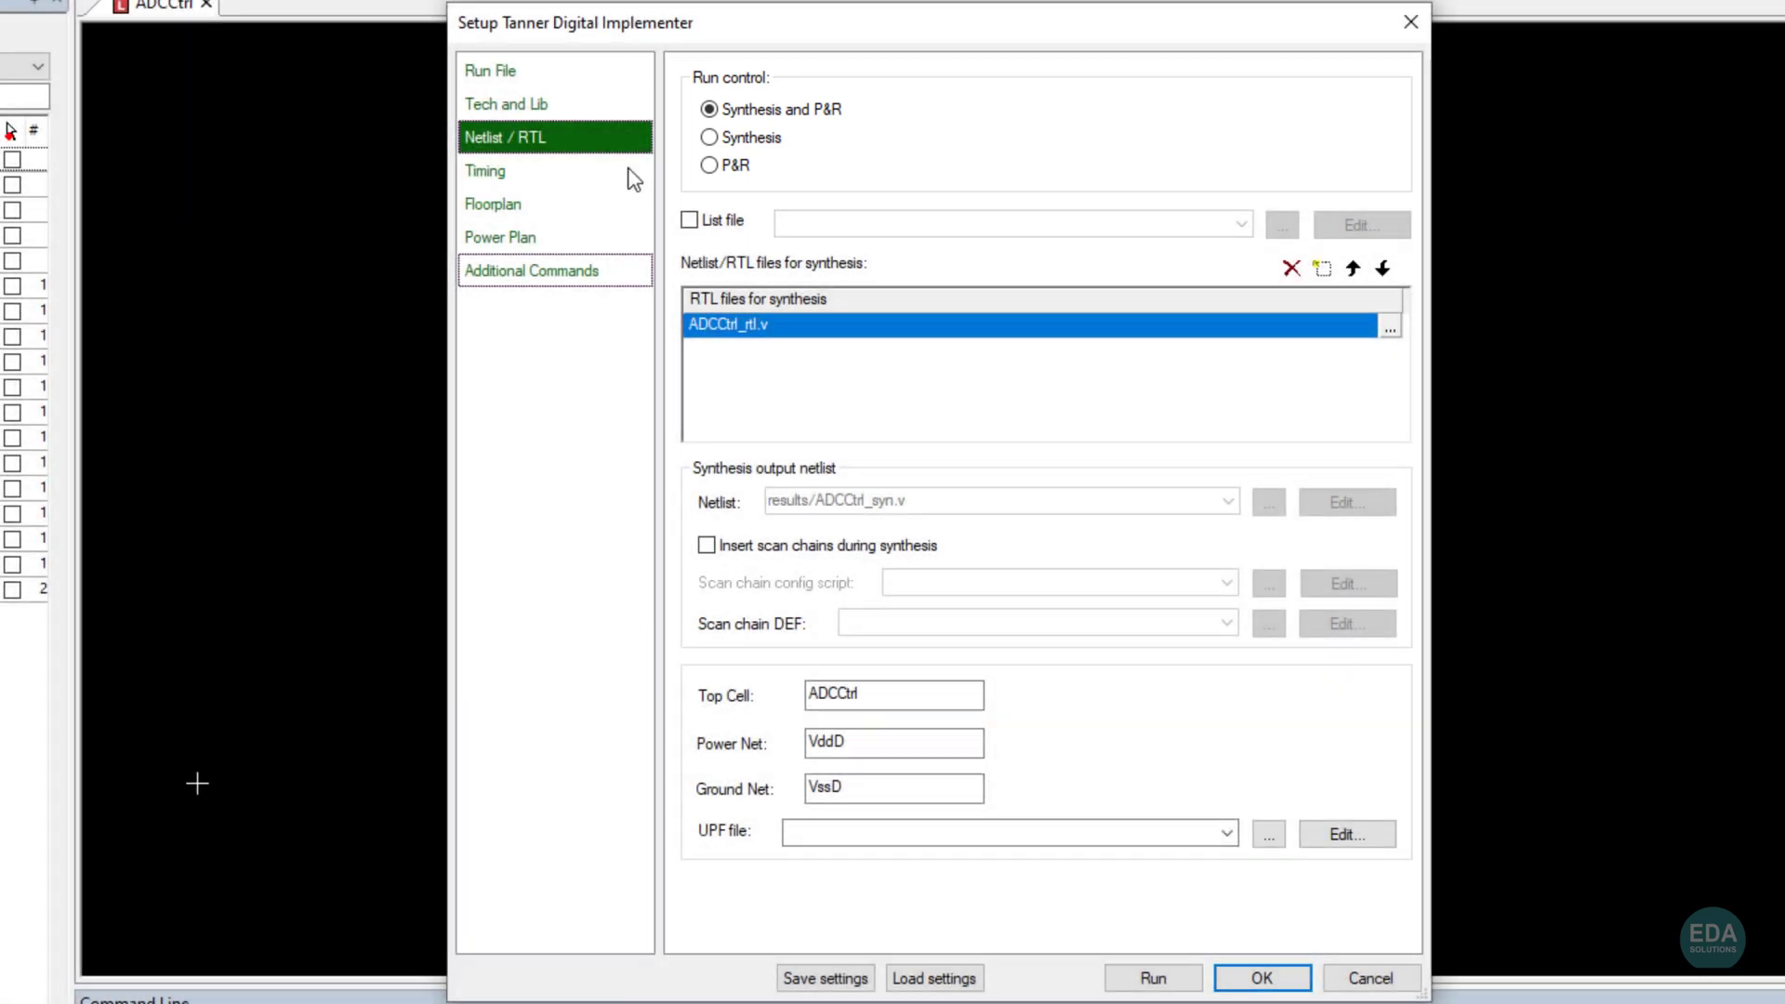
pyautogui.click(633, 179)
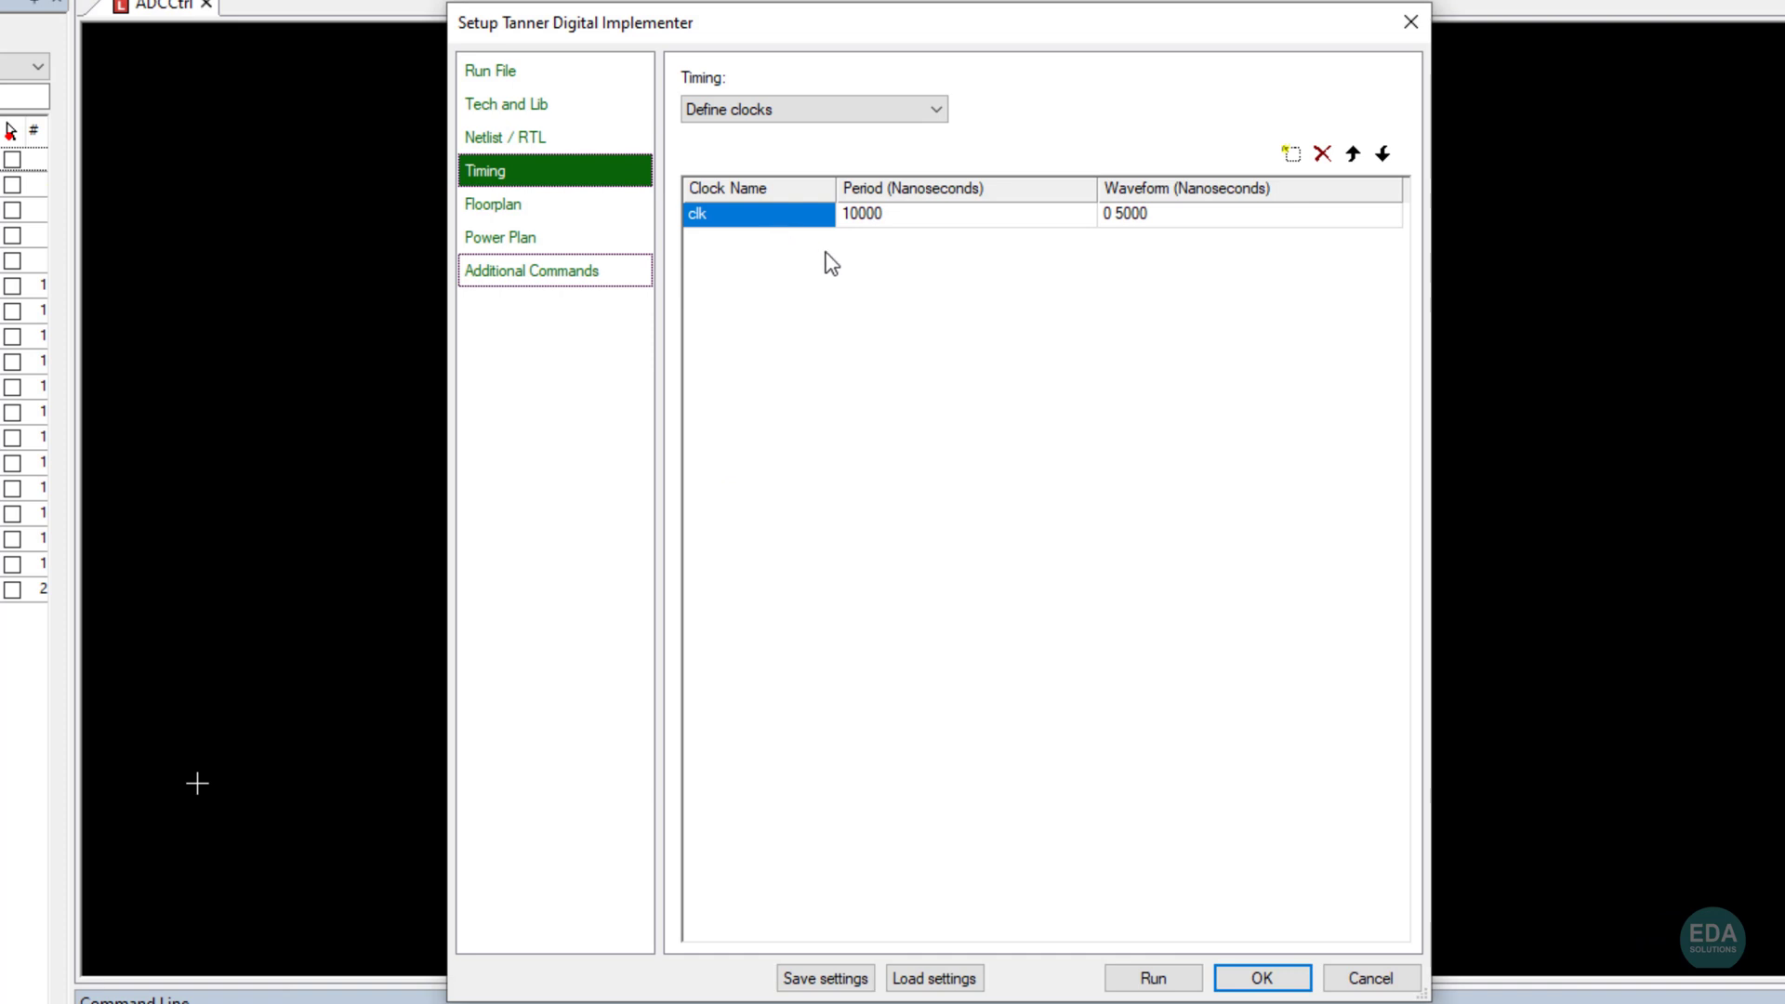
pyautogui.click(904, 112)
pyautogui.click(894, 134)
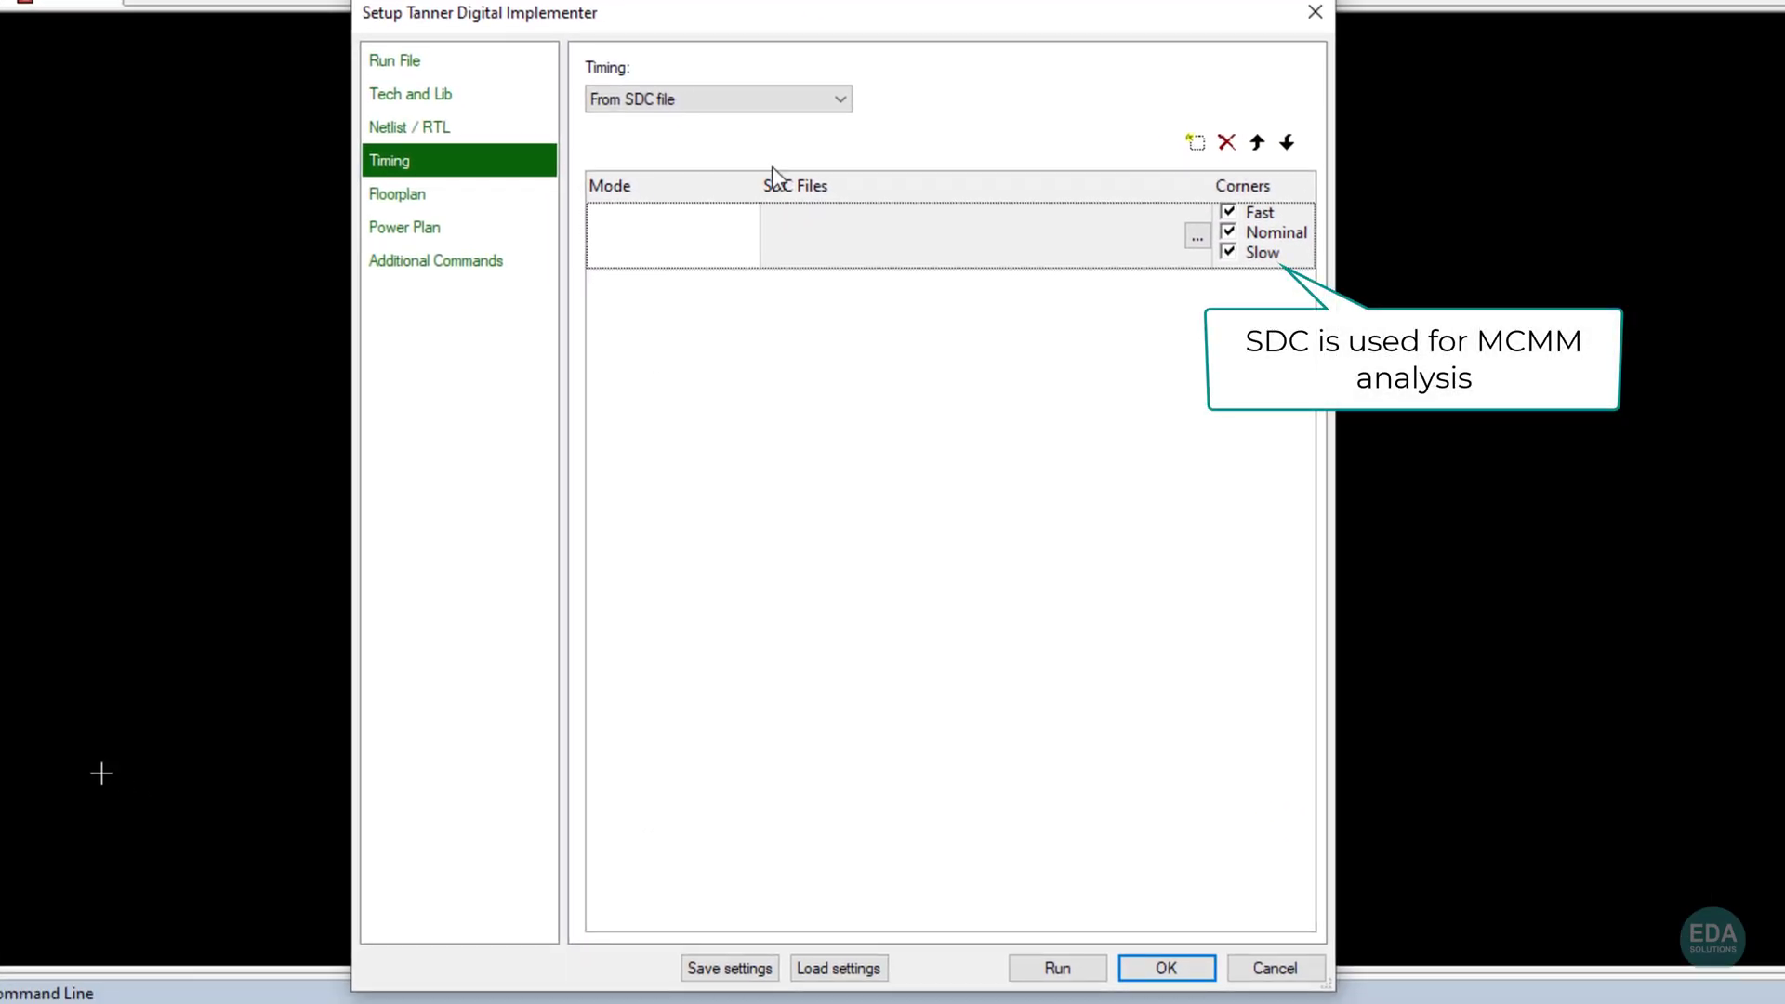
pyautogui.click(813, 108)
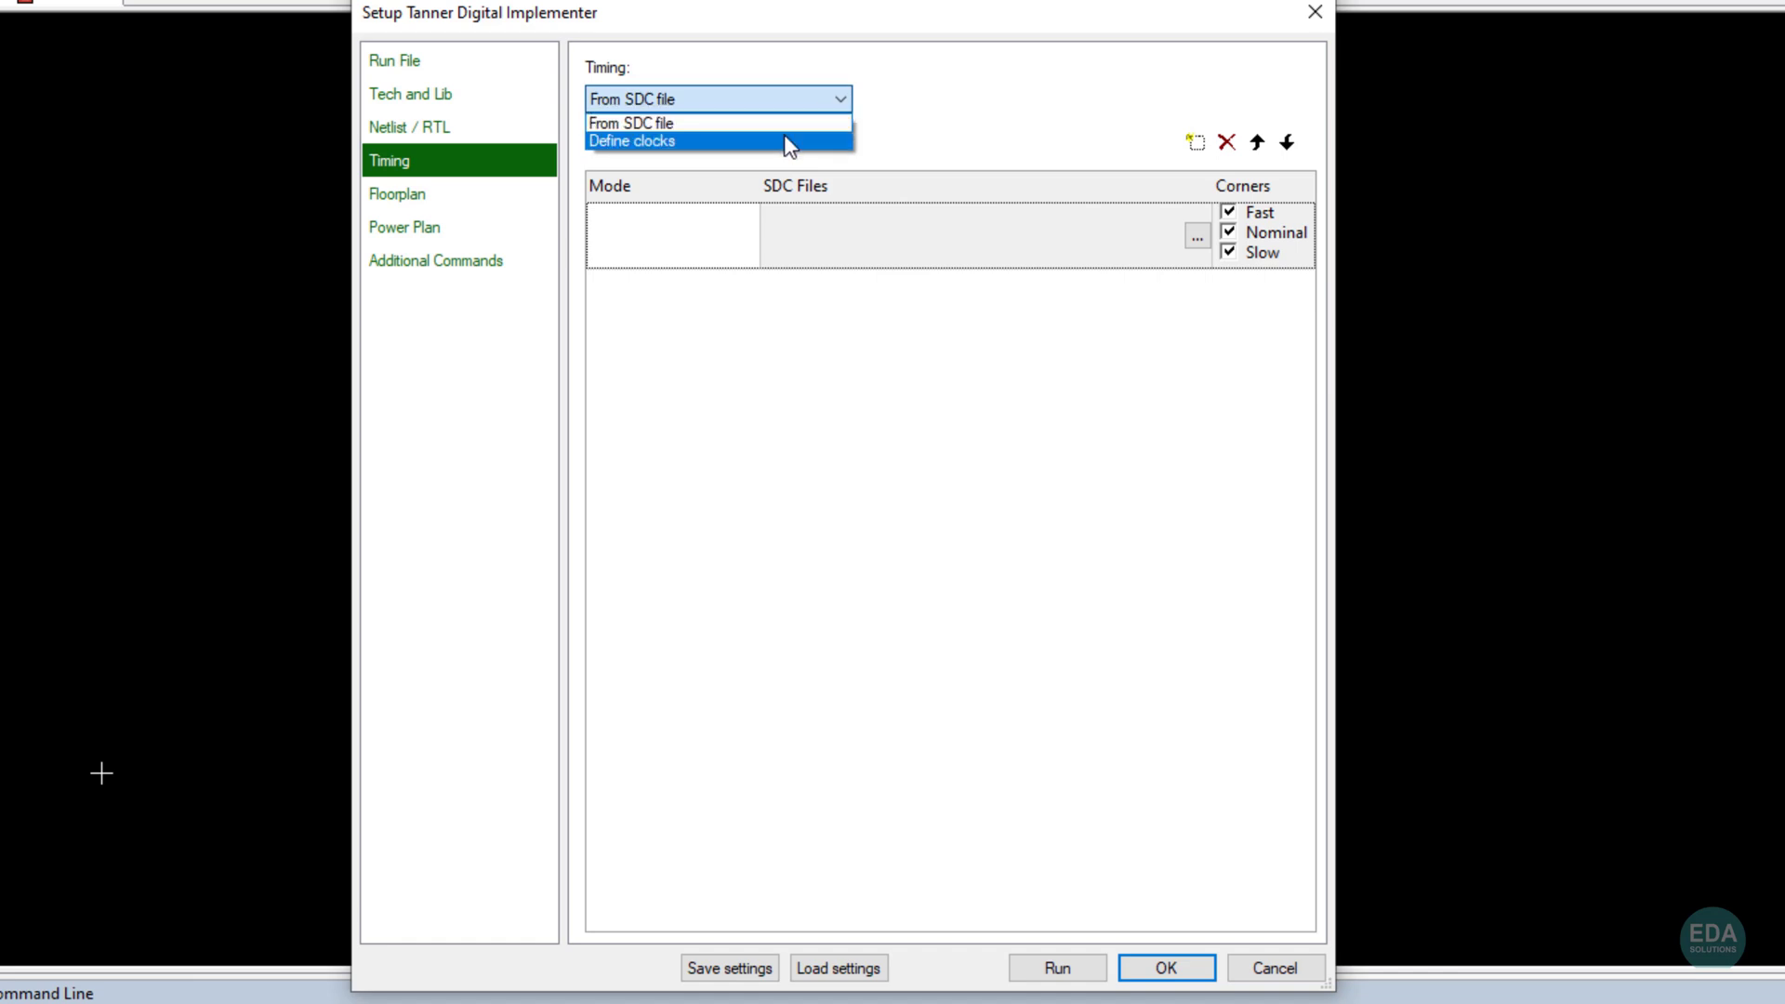
pyautogui.click(783, 143)
# Step: Set the Floorplan source to Export from layout
pyautogui.click(512, 194)
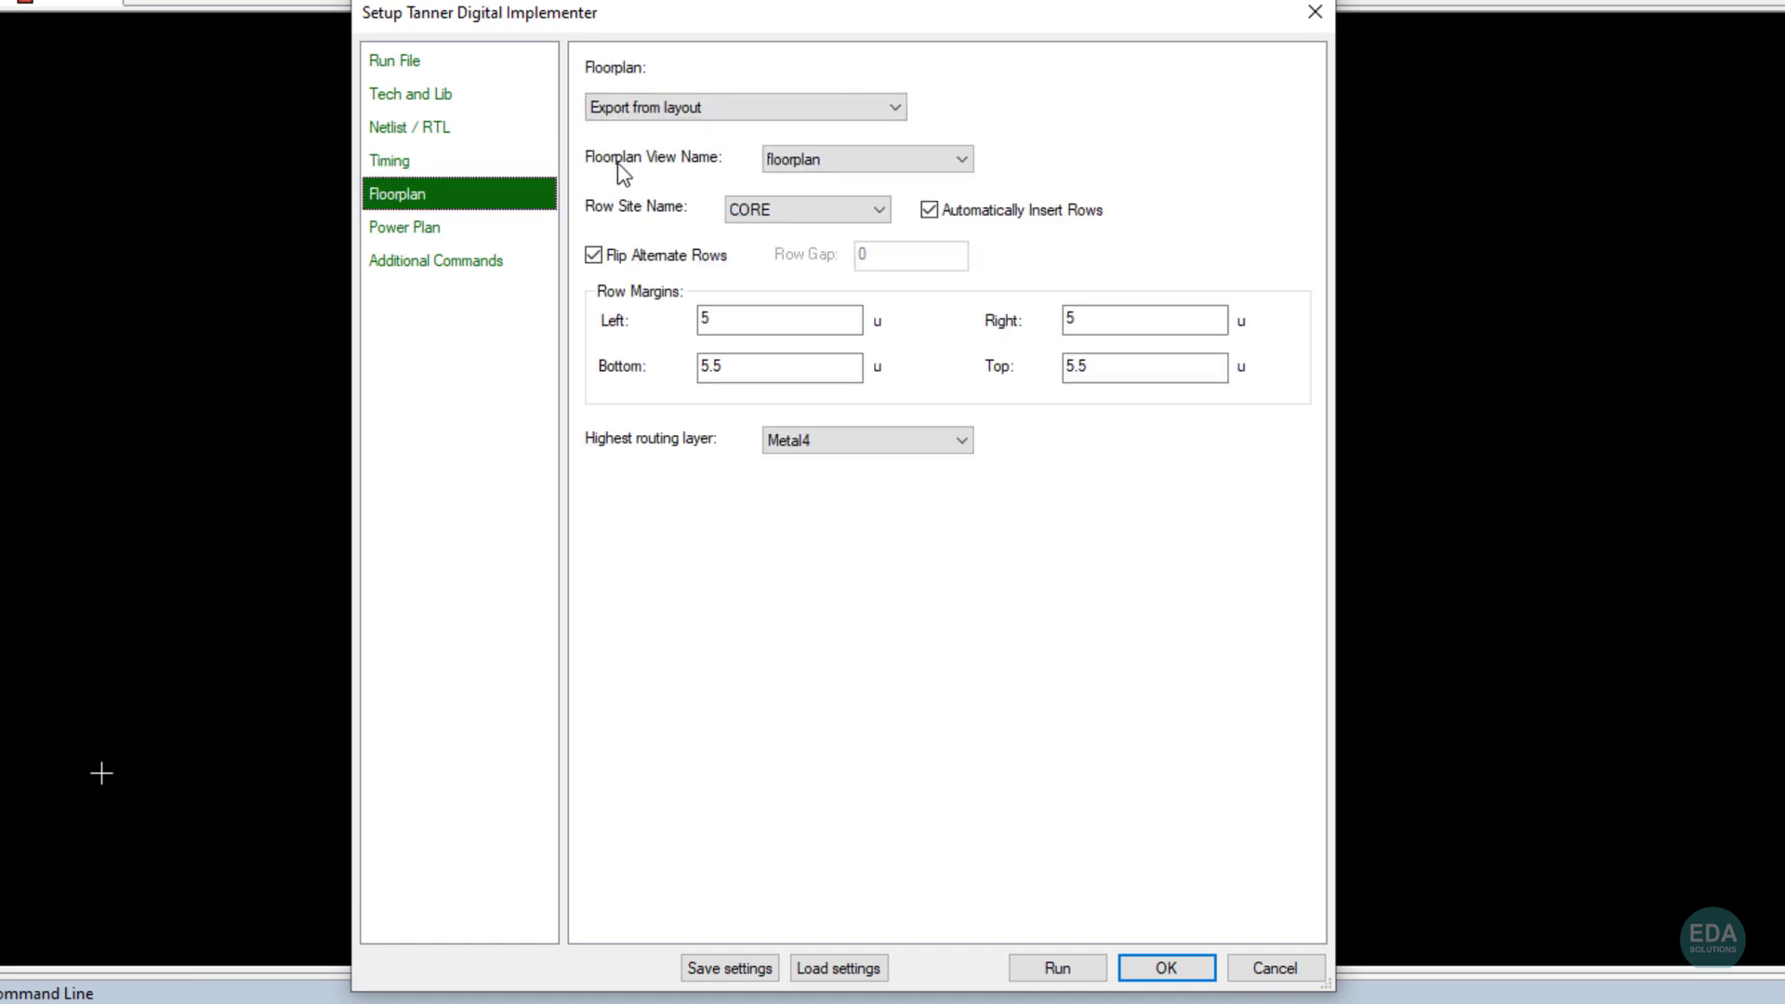
pyautogui.click(897, 108)
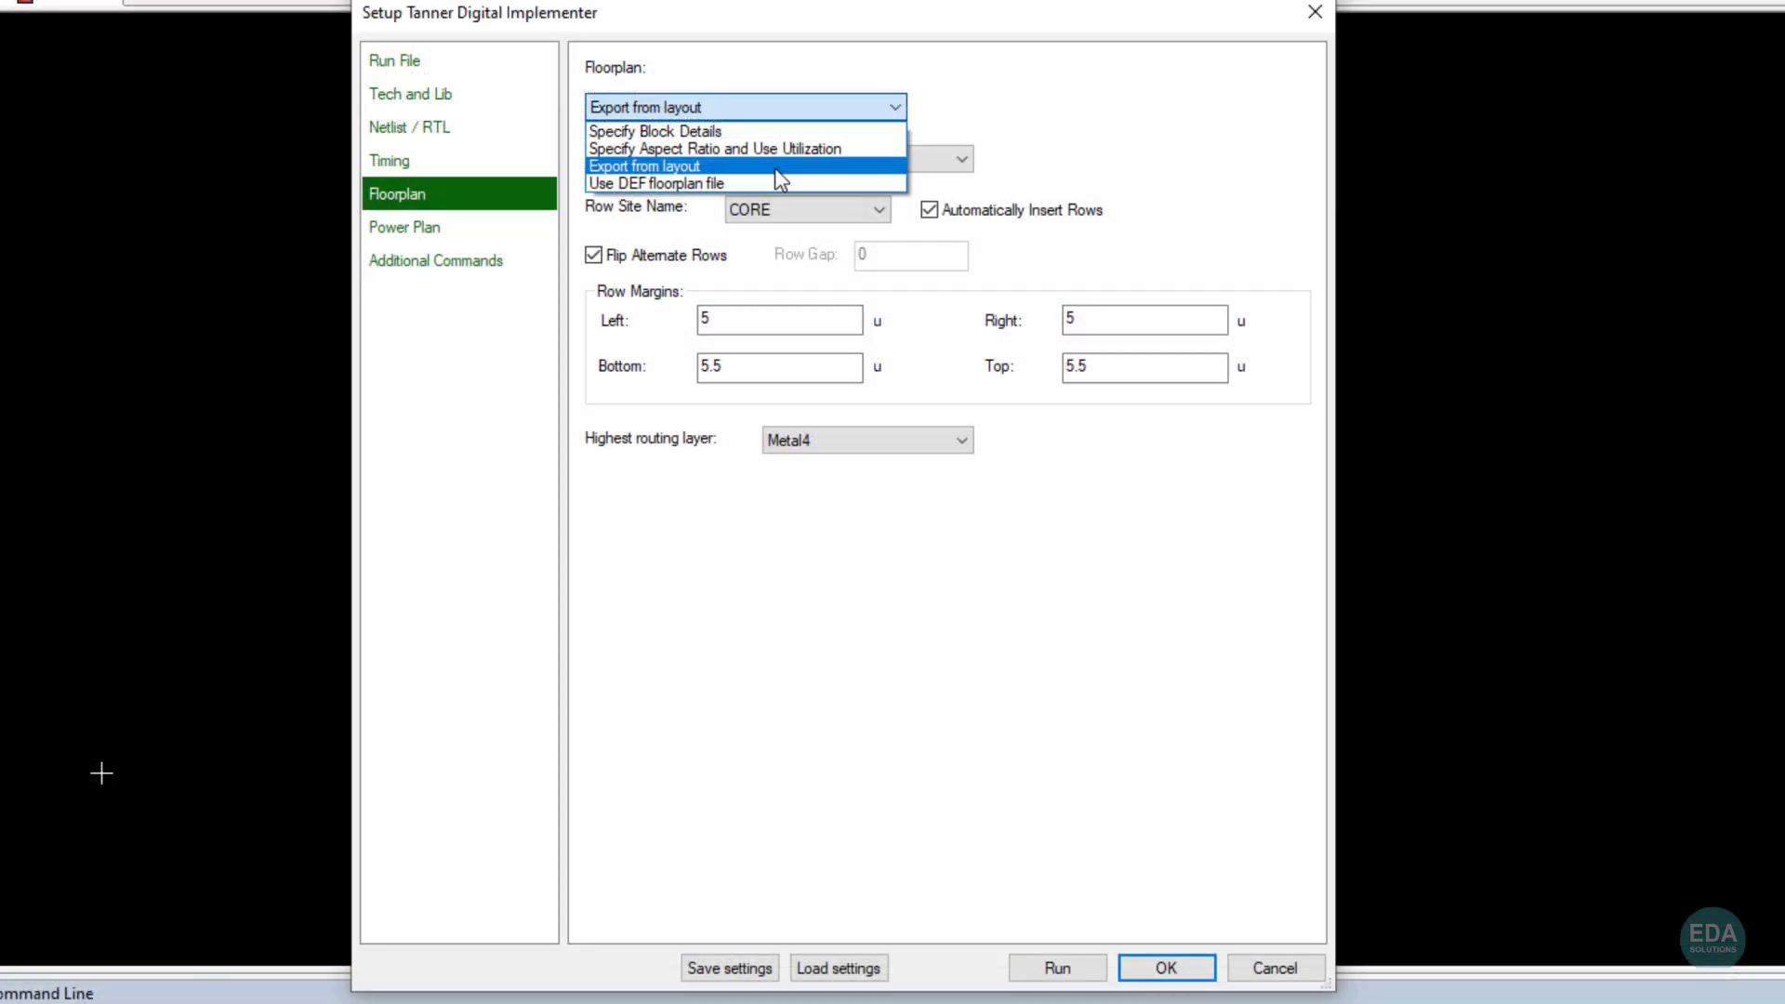
pyautogui.click(774, 167)
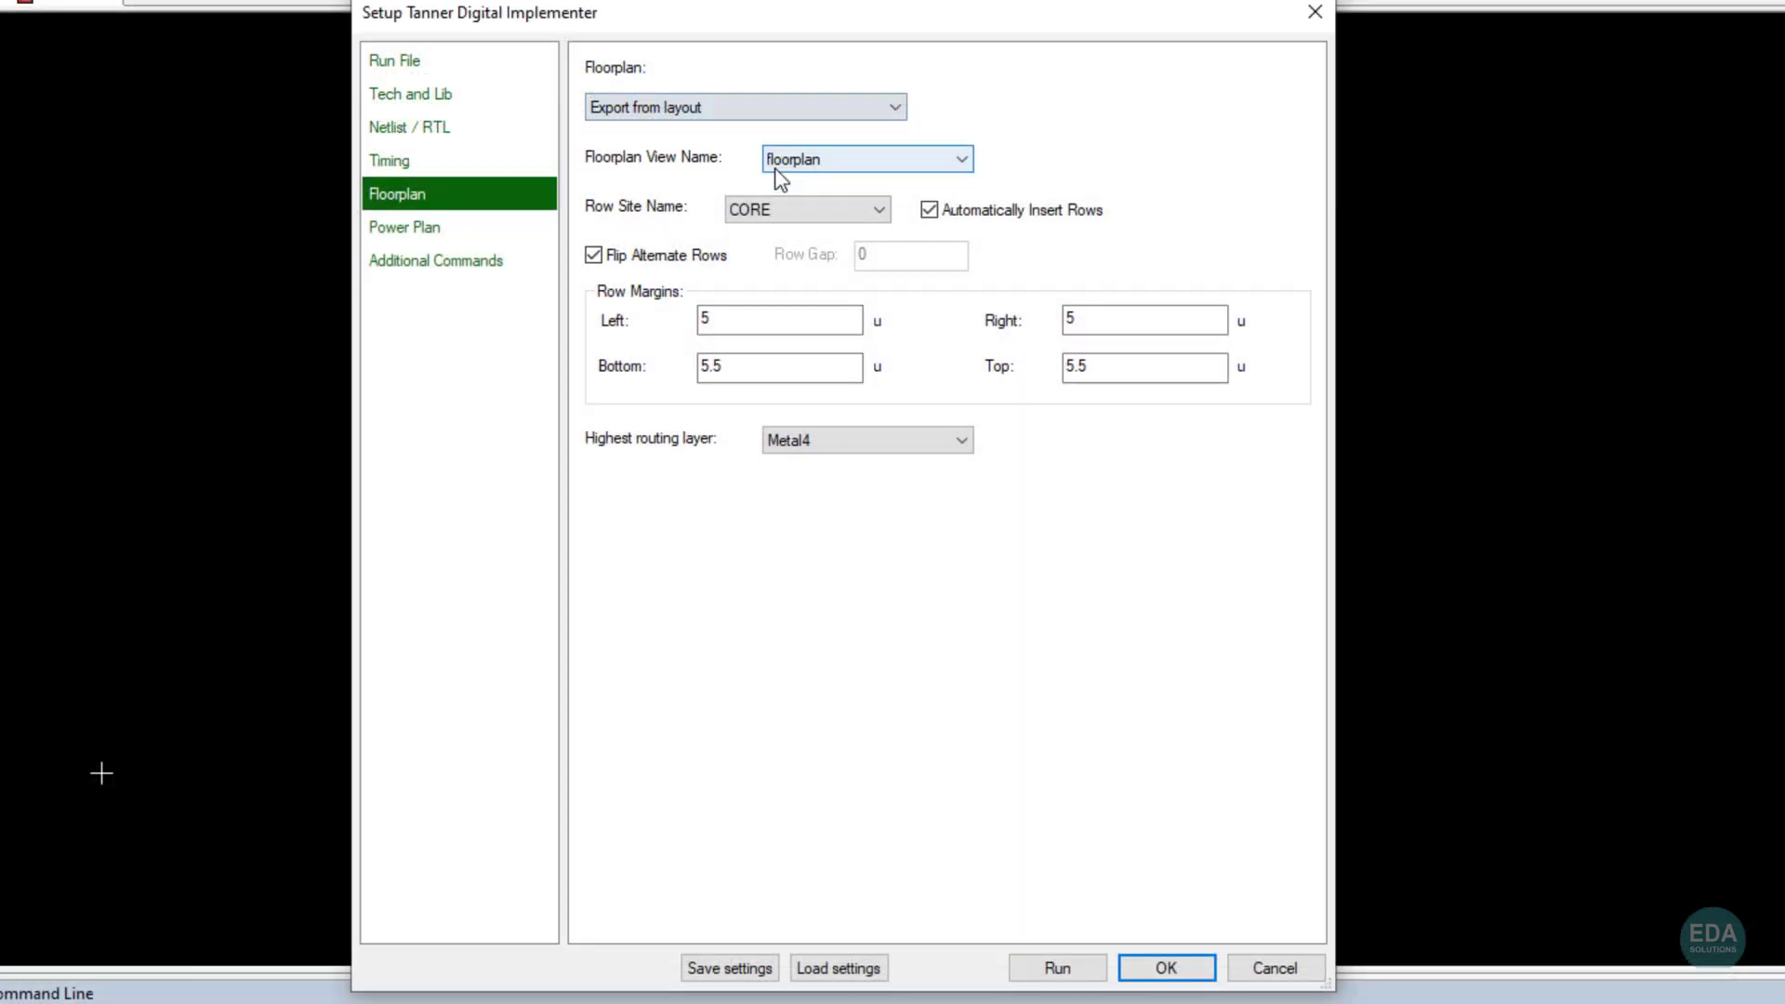
pyautogui.click(470, 236)
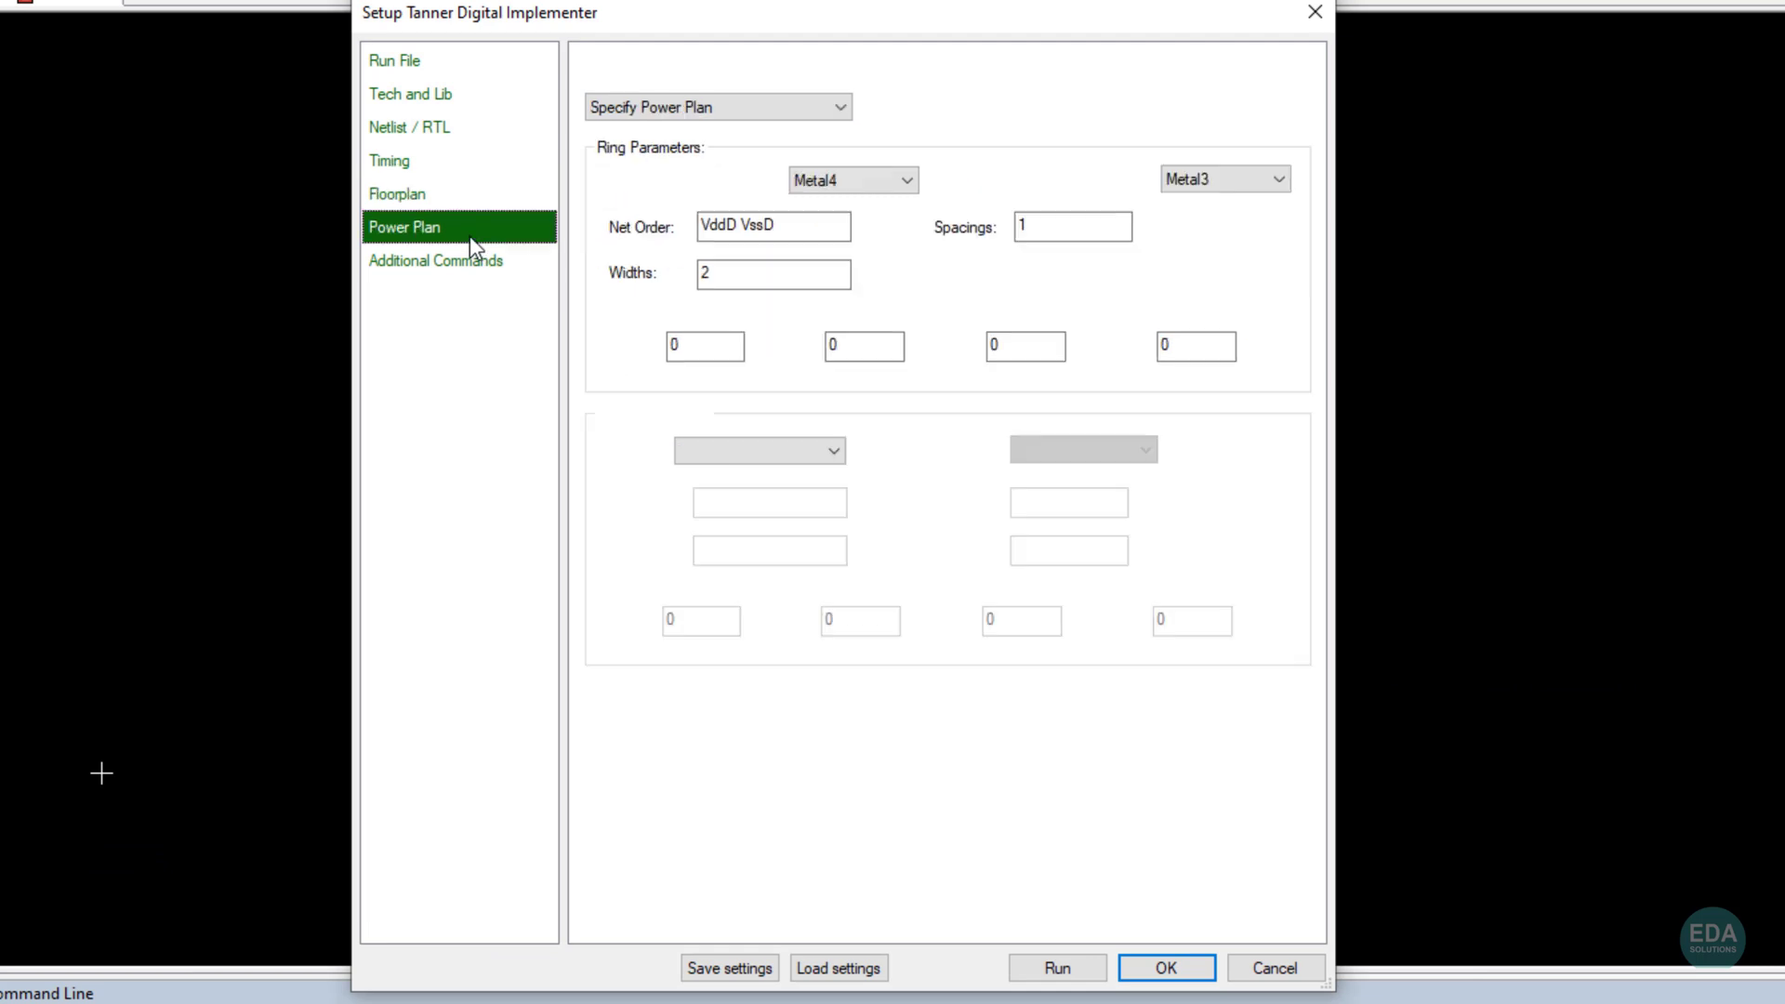
# Step: Keep the power plan source as Specify Power Plan for the implementer run
pyautogui.click(839, 109)
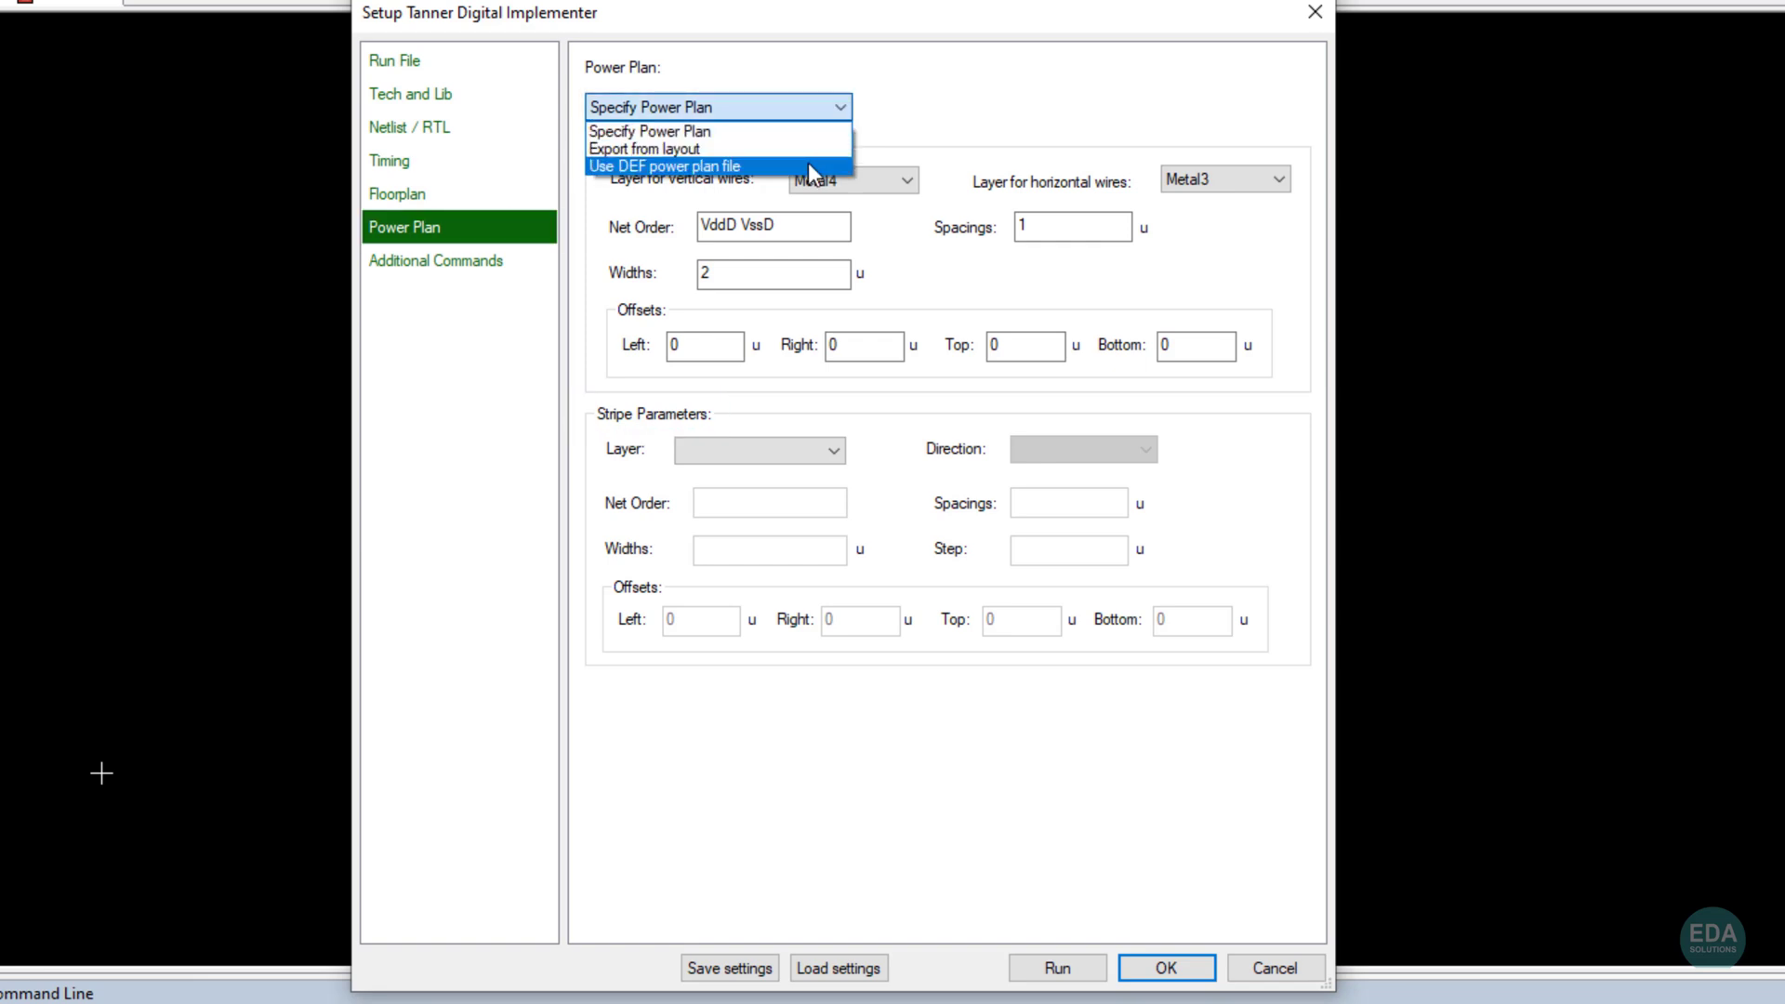
pyautogui.click(913, 112)
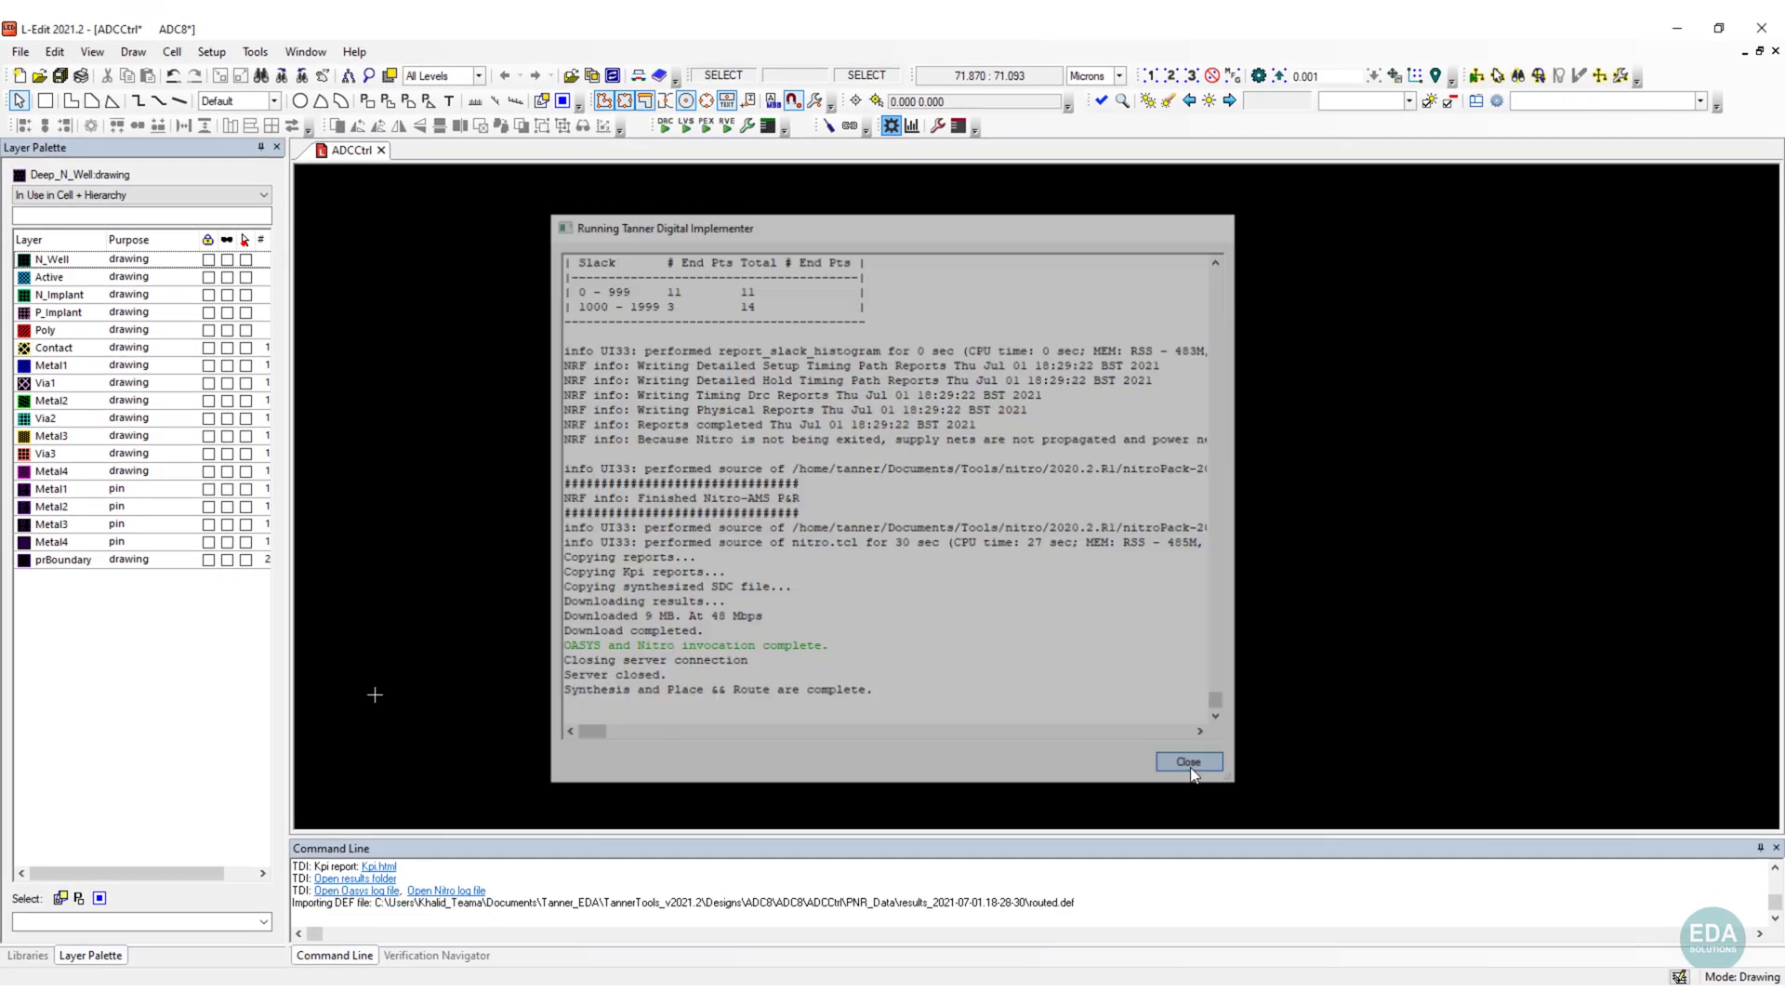
# Step: Close the finished run, save the routed ADCCtrl layout, and open the TDI results folder
pyautogui.click(1193, 775)
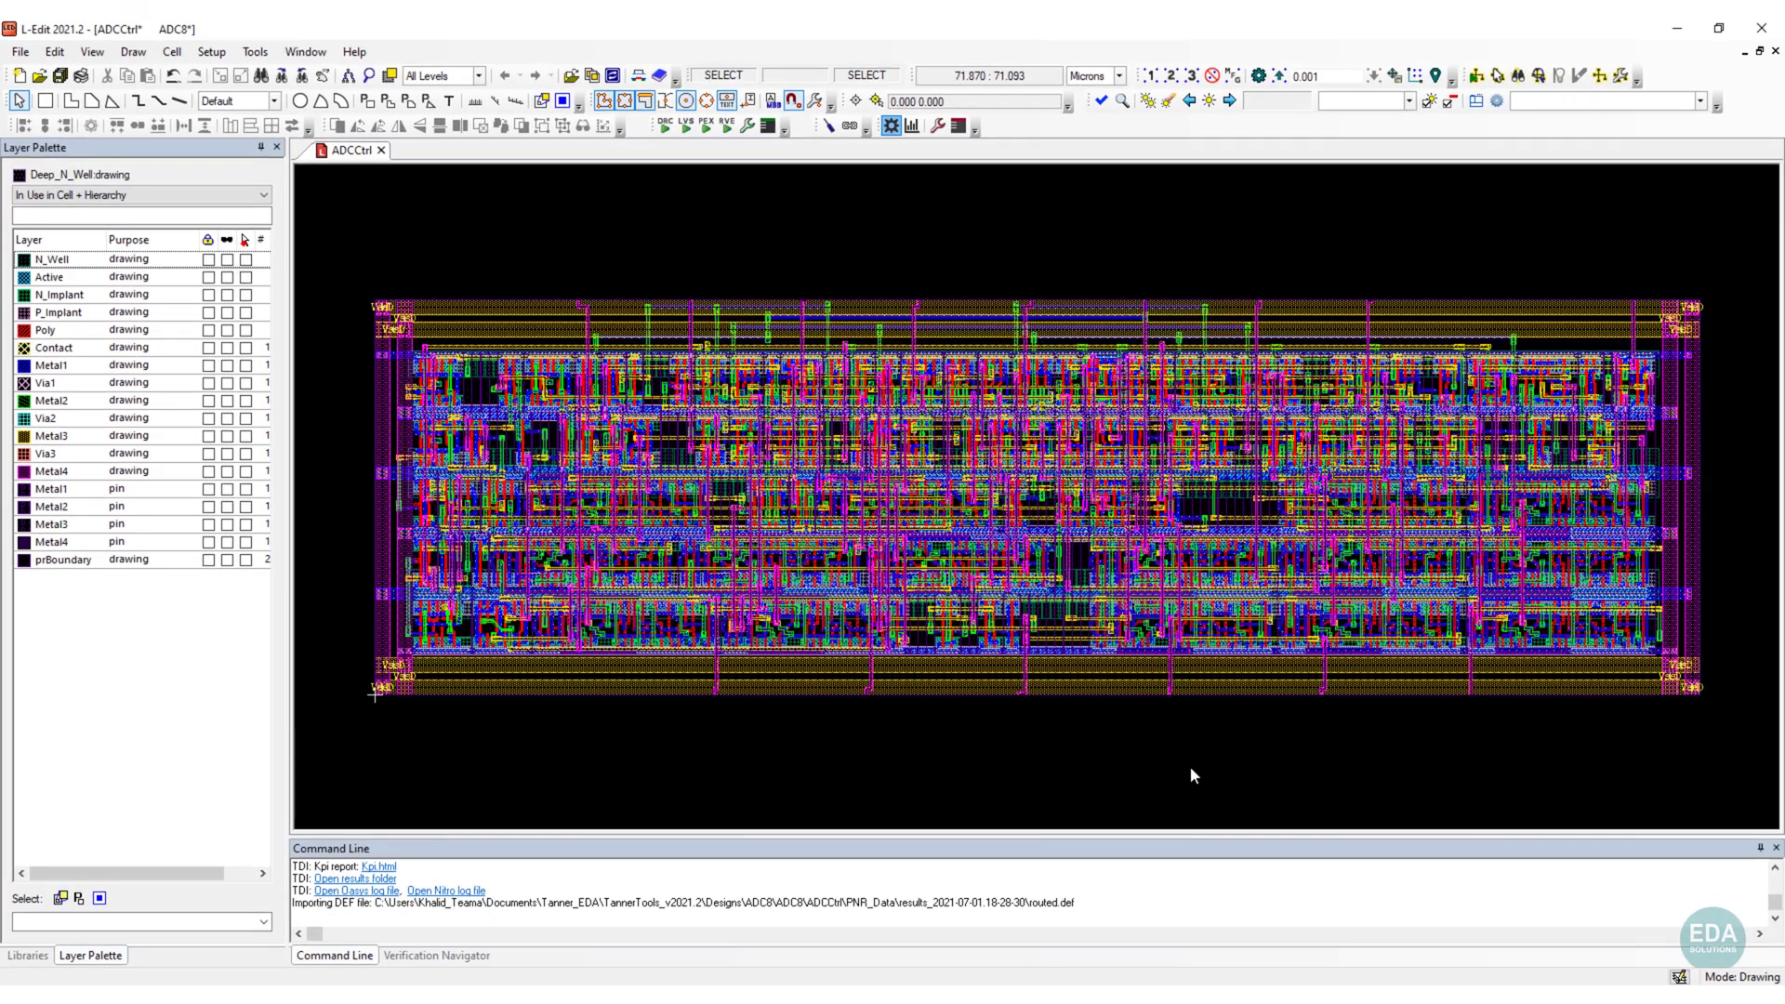
pyautogui.hotkey('ctrl', 's')
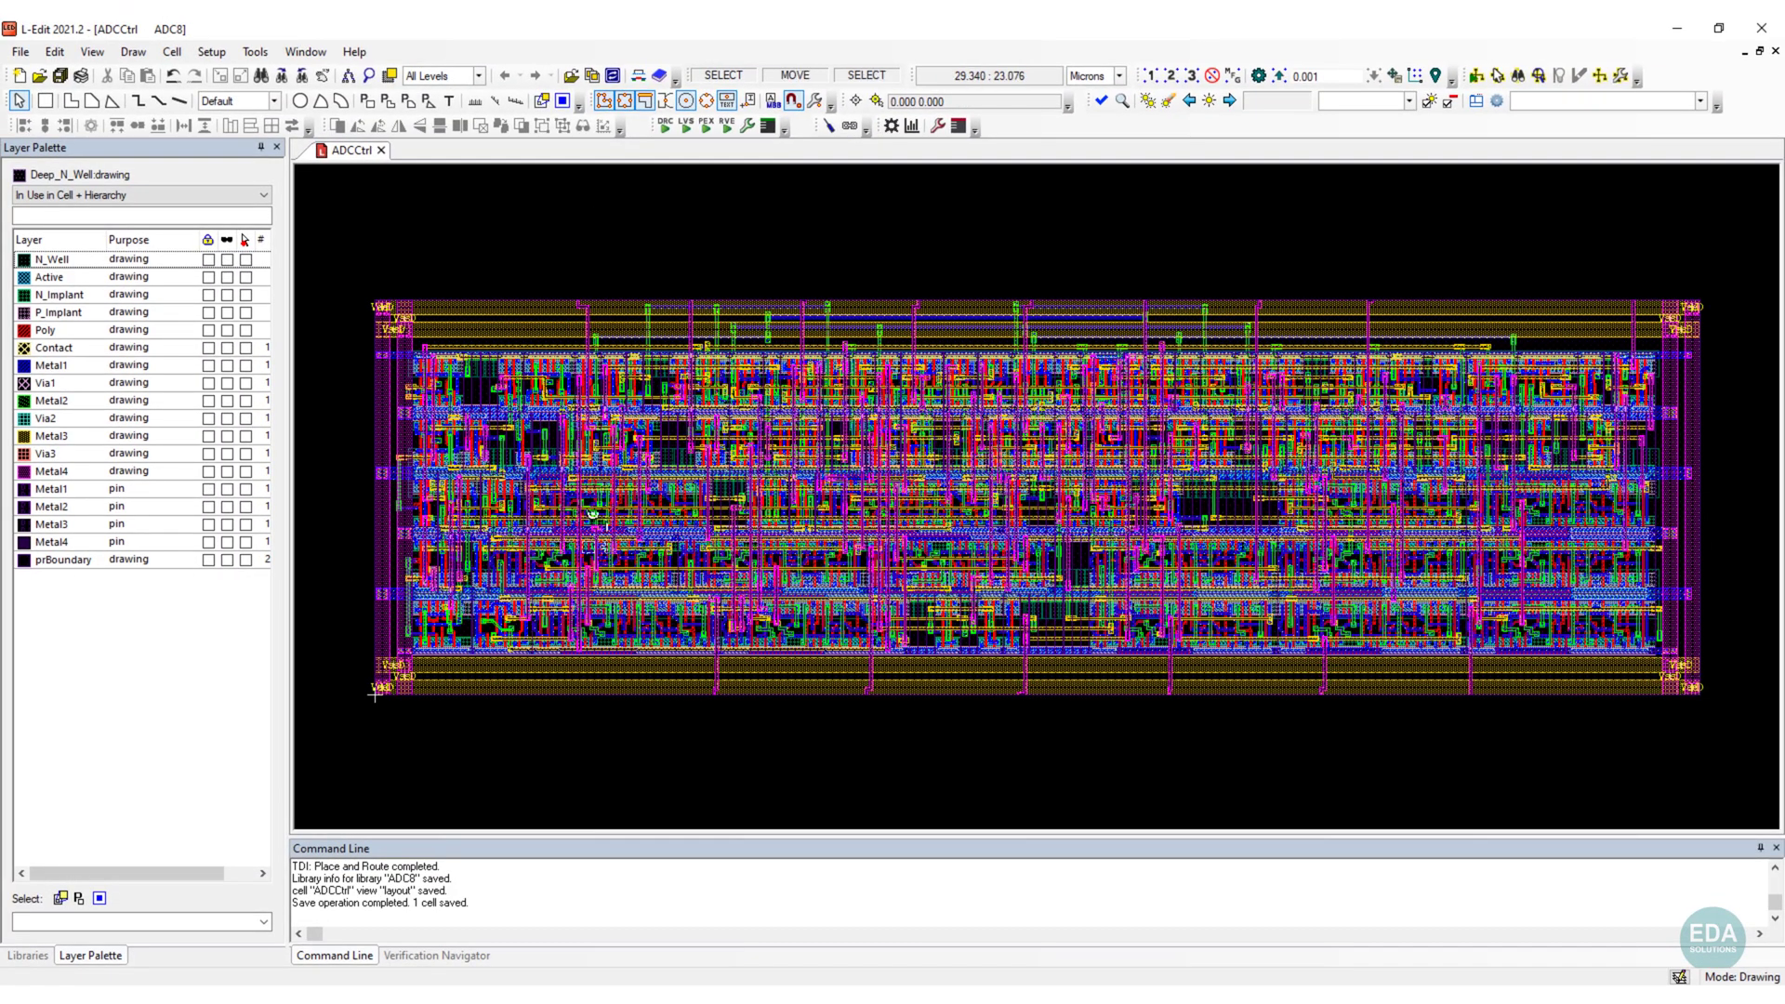
pyautogui.click(914, 131)
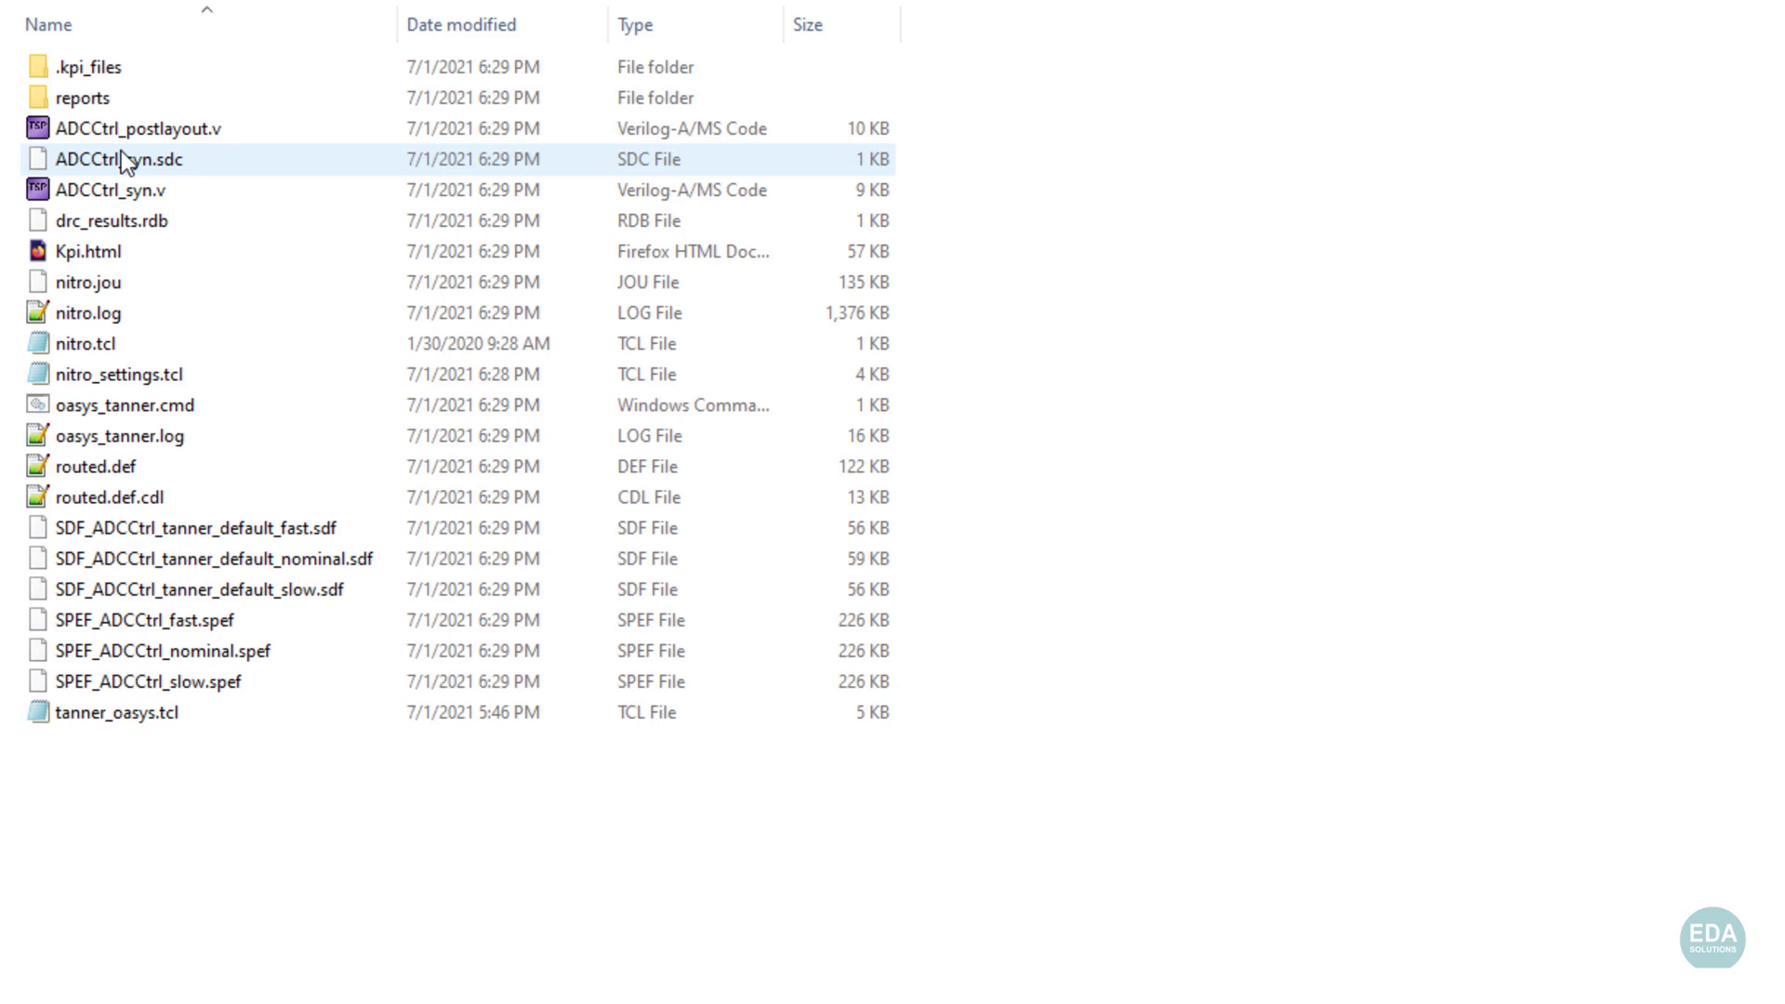
# Step: Browse the reports folder, then return to the results folder with nothing selected
pyautogui.doubleClick(121, 98)
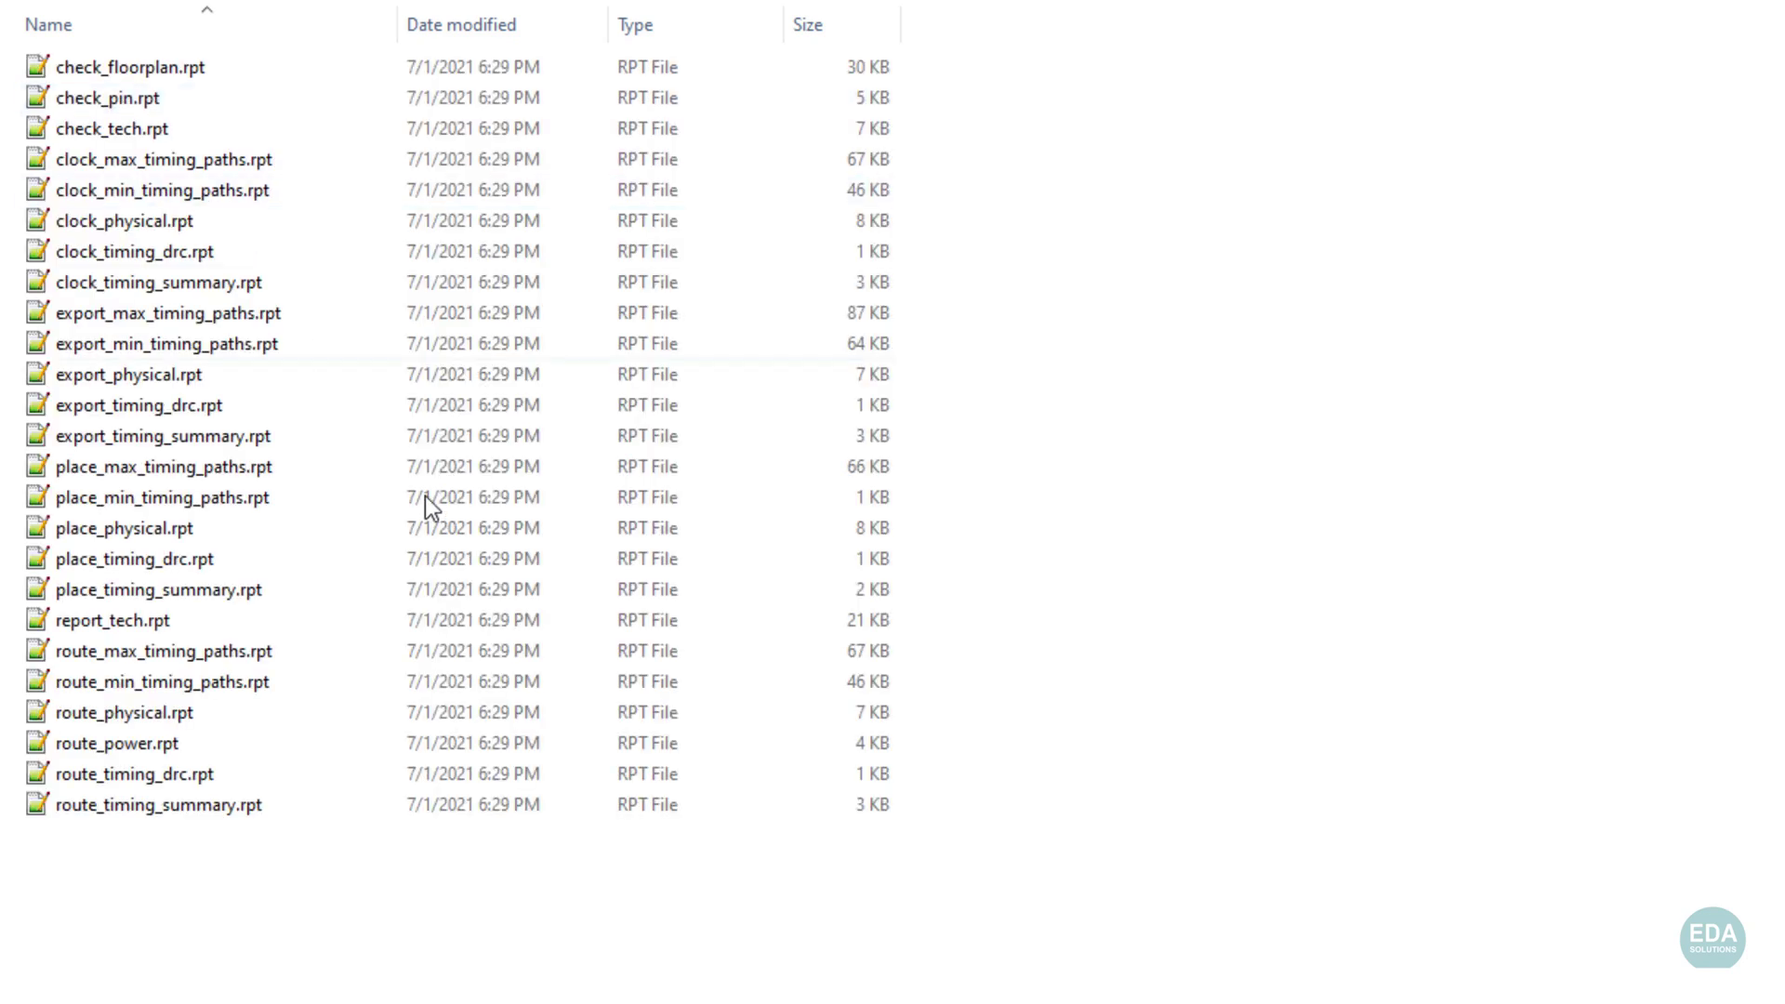
pyautogui.click(1315, 0)
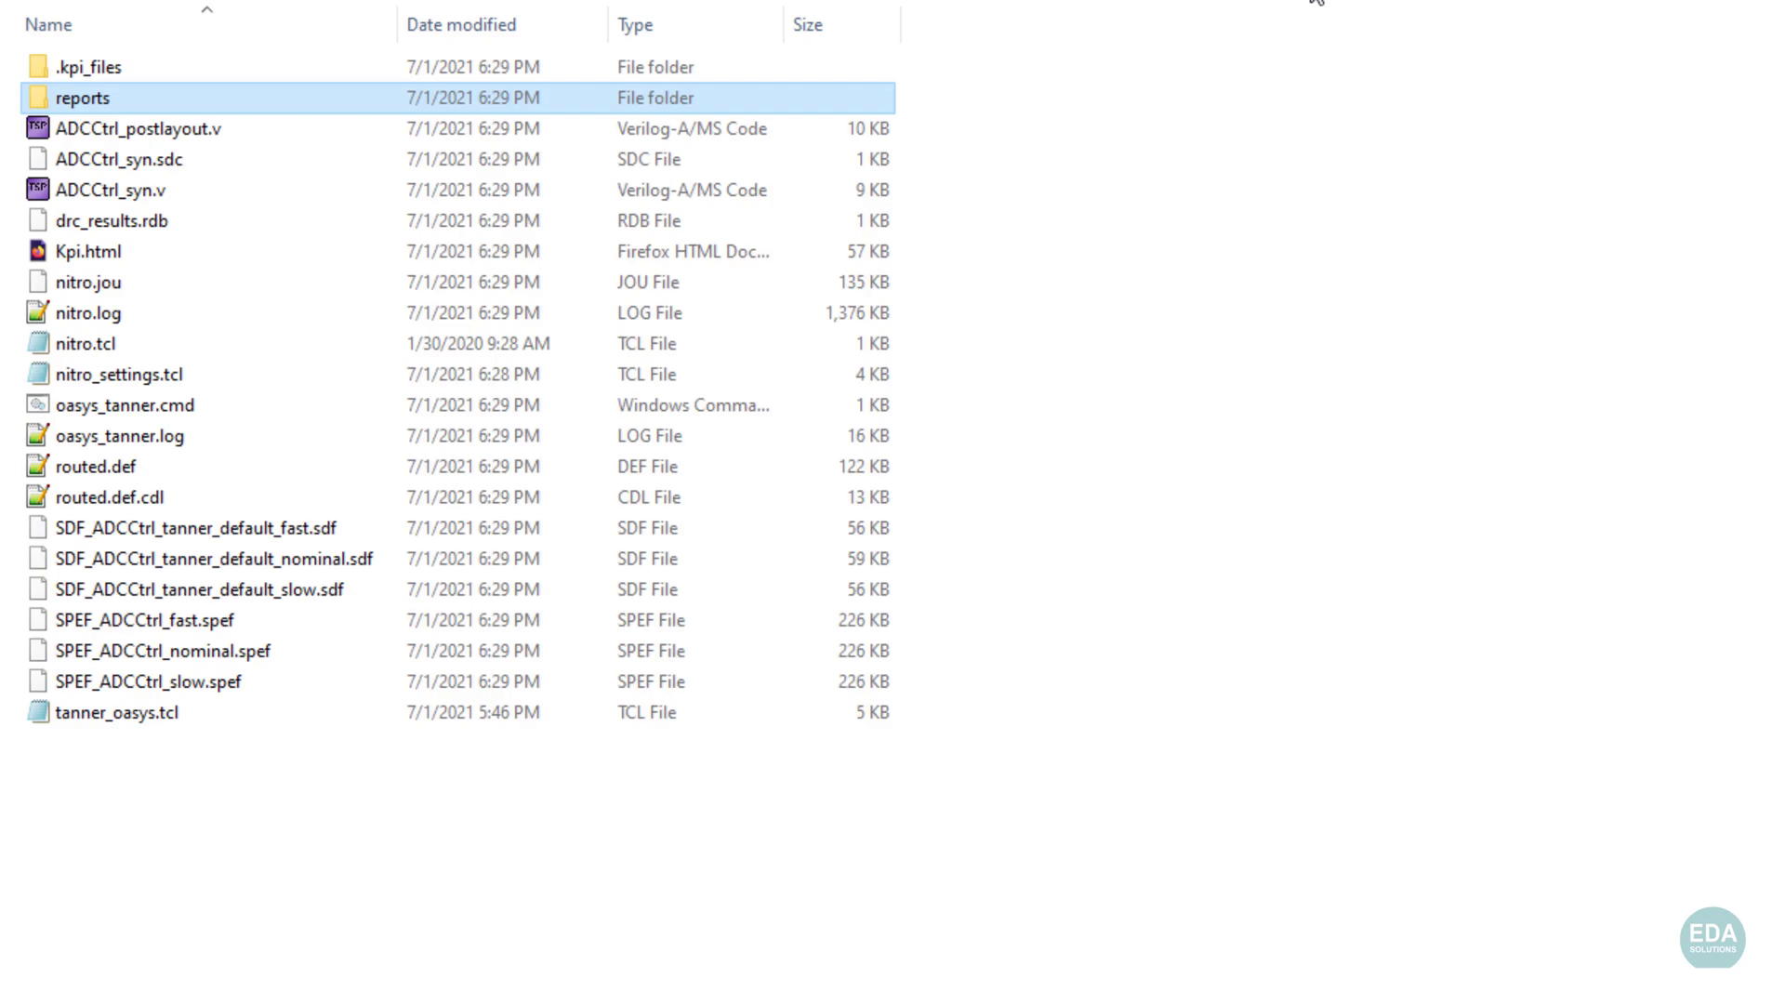
pyautogui.click(452, 841)
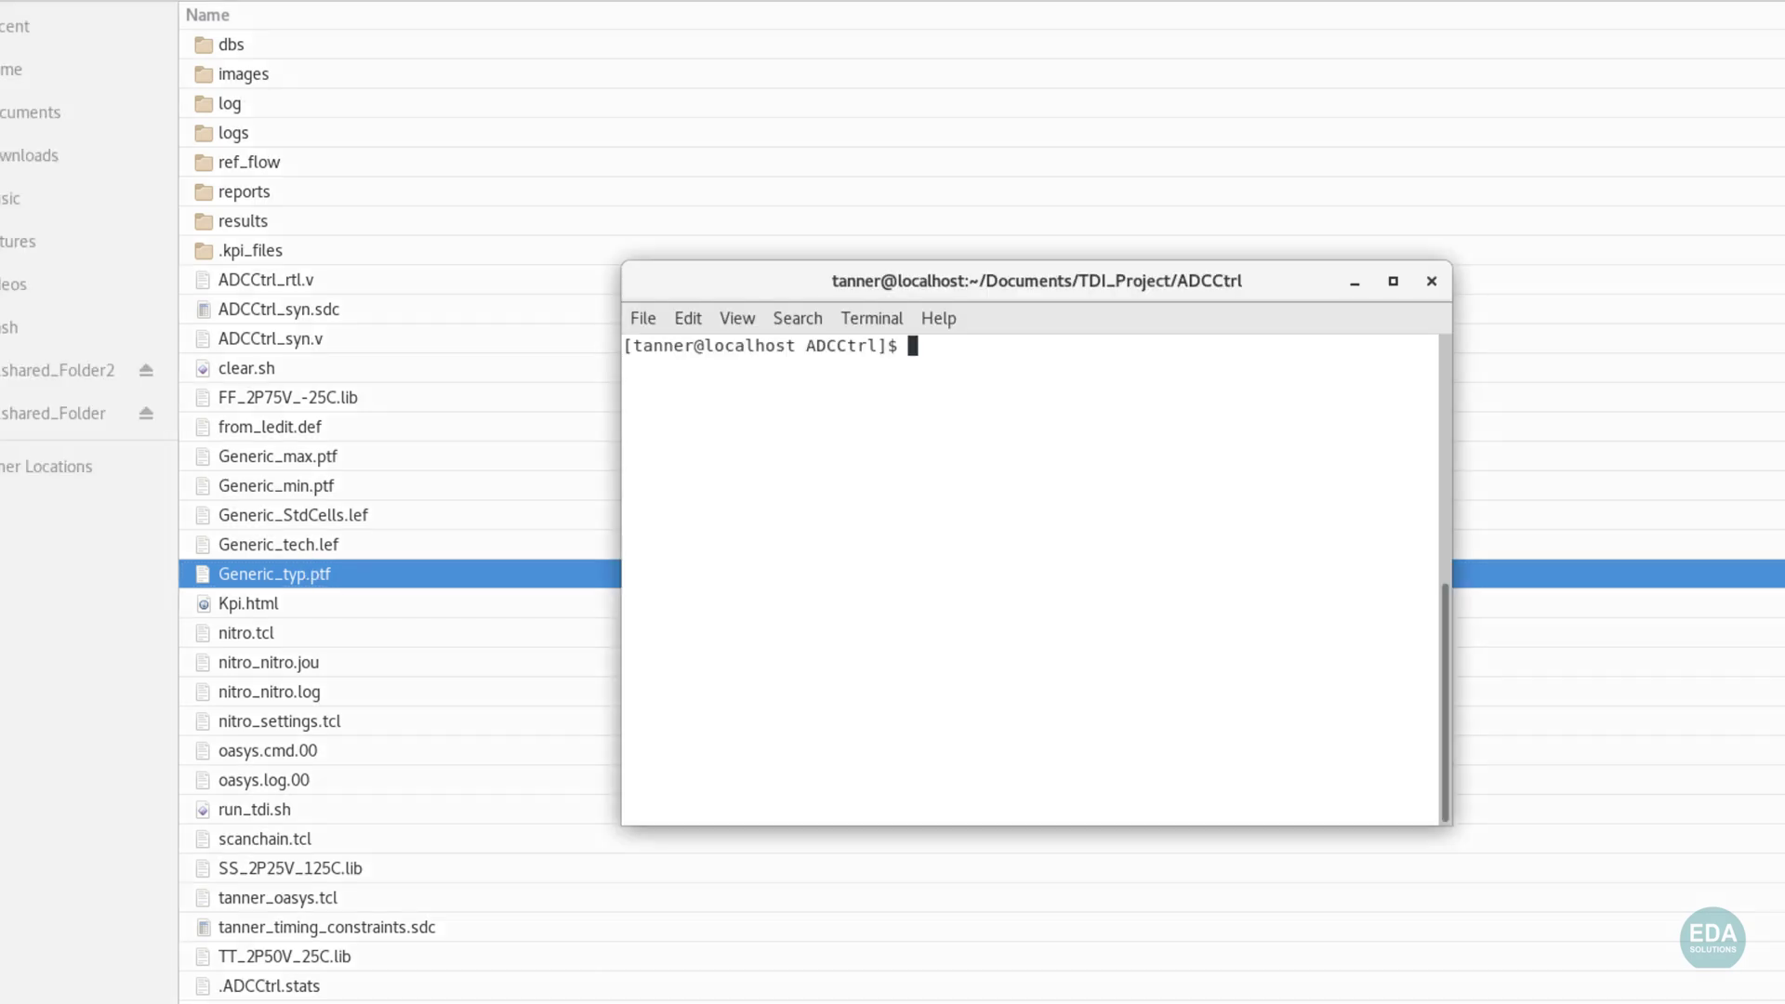
# Step: Run ./run_tdi.sh from the terminal in the ADCCtrl project folder
pyautogui.write('./run_tdi.sh')
pyautogui.press('Return')
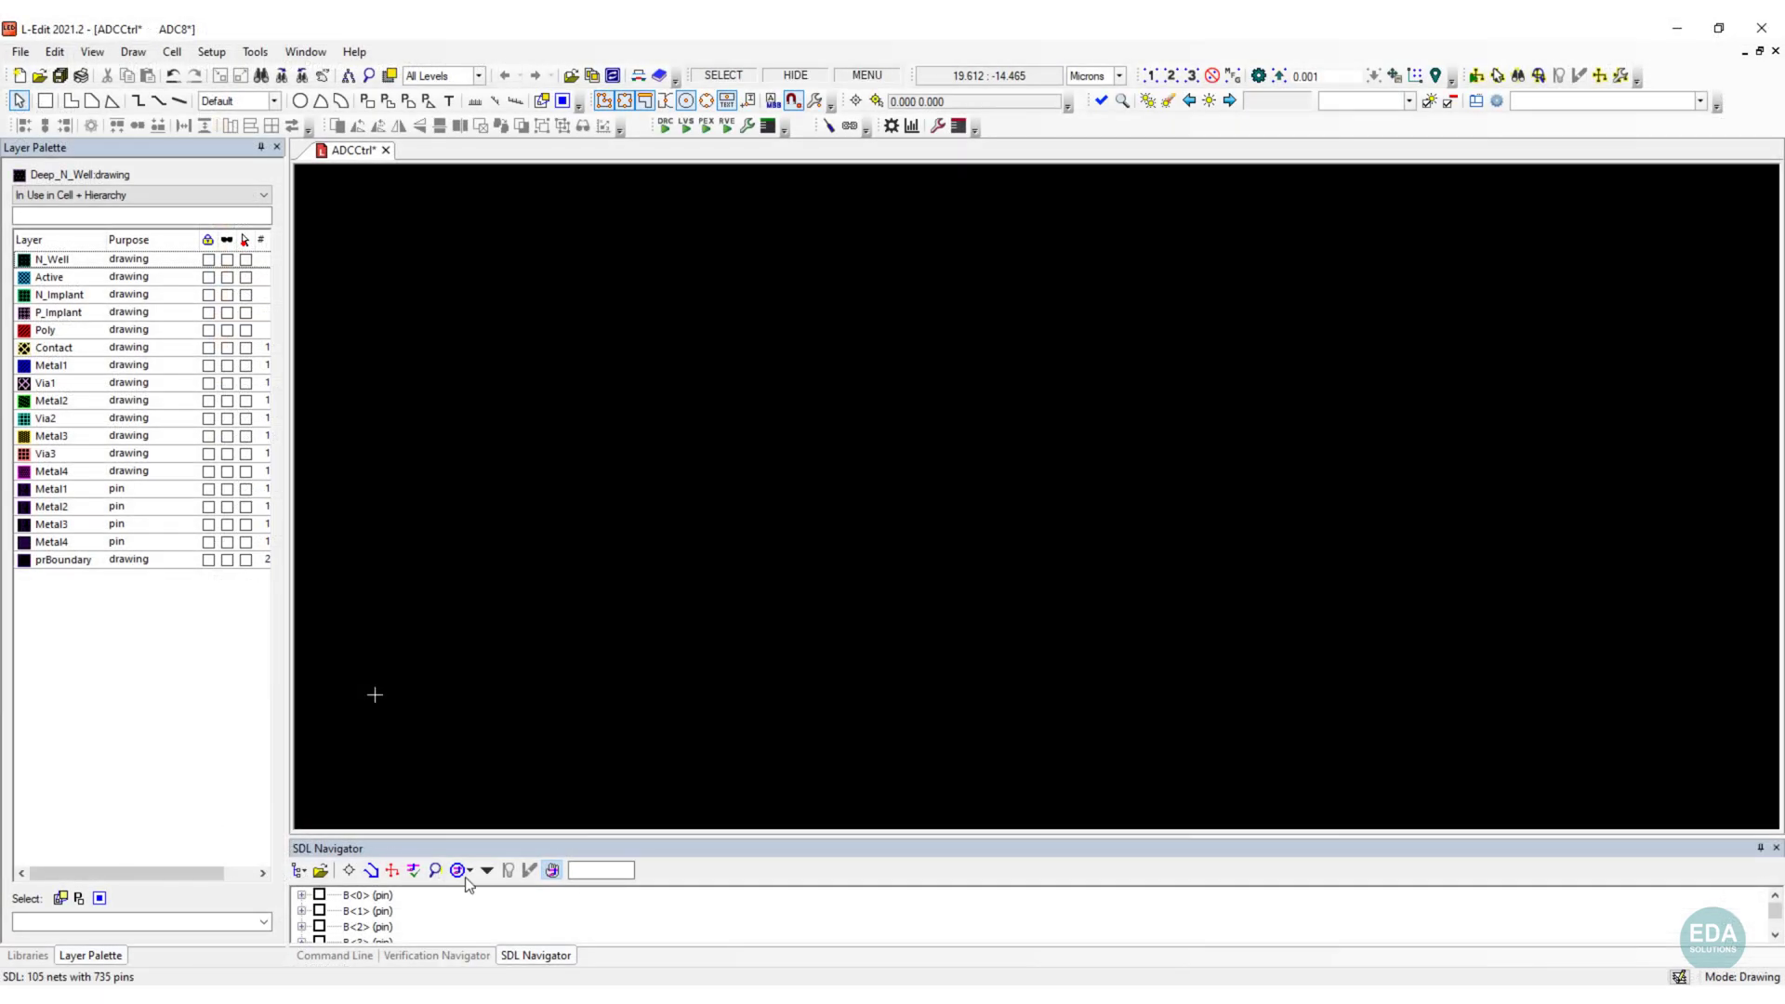
# Step: Import routed.def via LEF/DEF > Read DEF to load the placed and routed ADCCtrl layout
pyautogui.click(470, 870)
pyautogui.moveTo(585, 690)
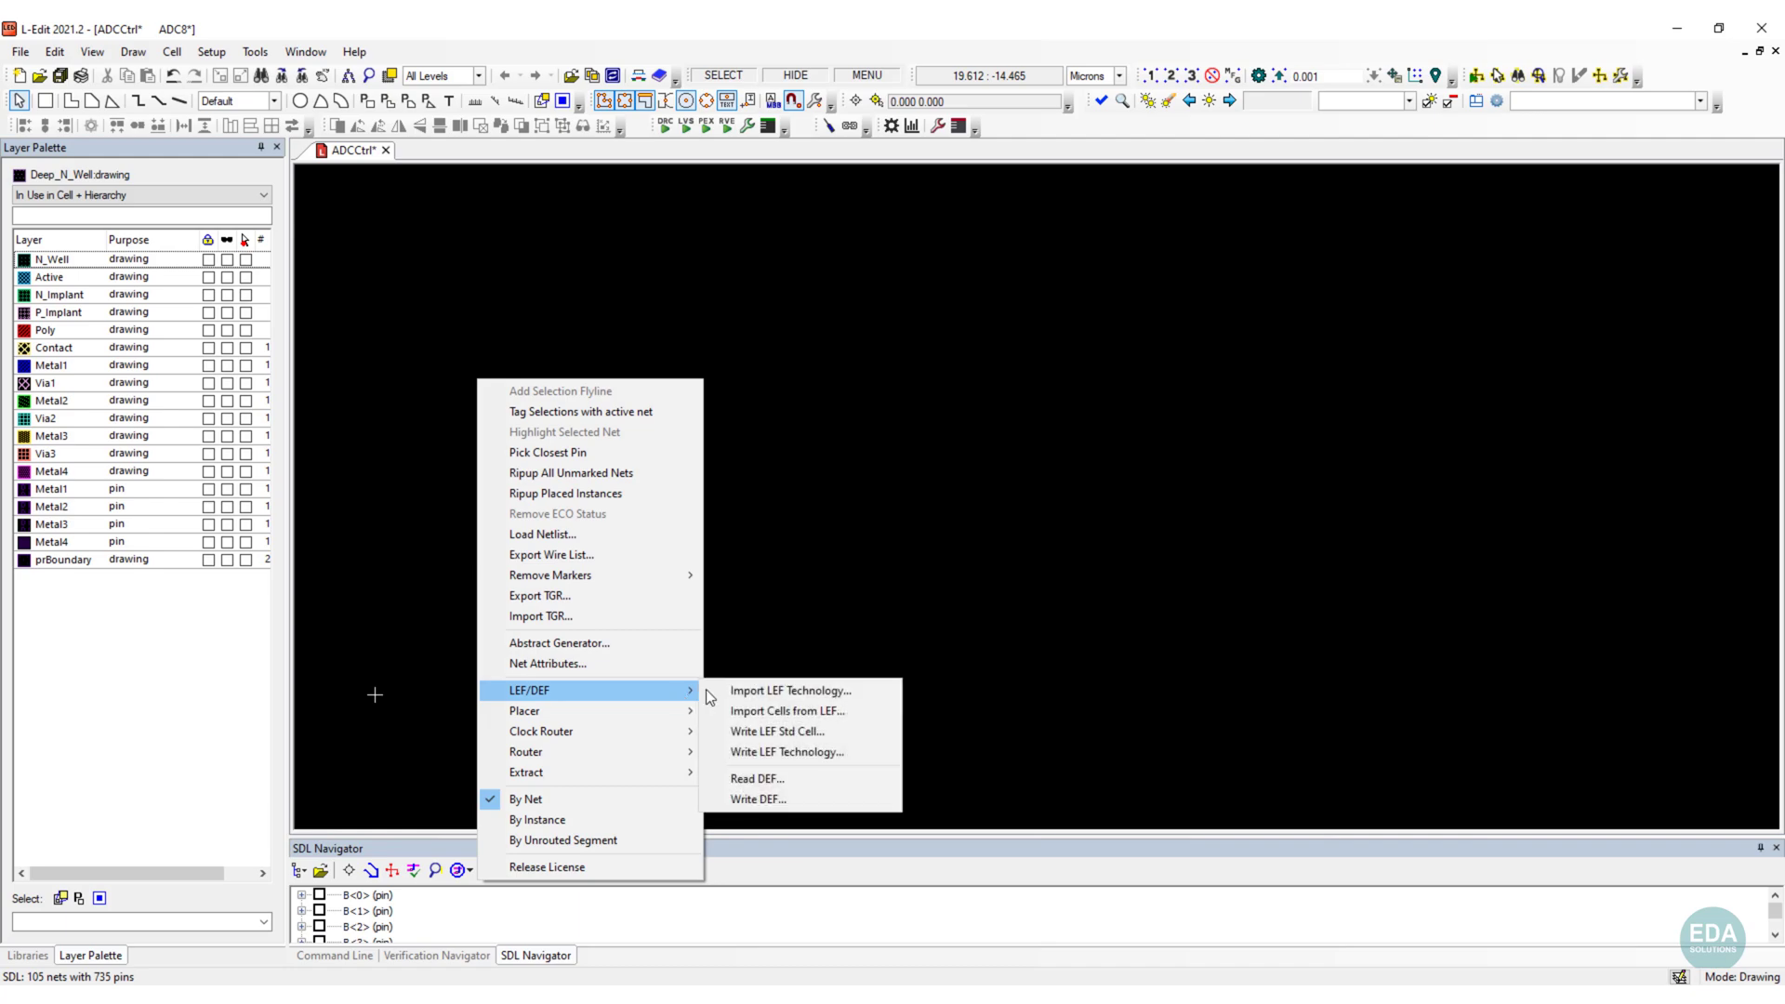
pyautogui.click(783, 772)
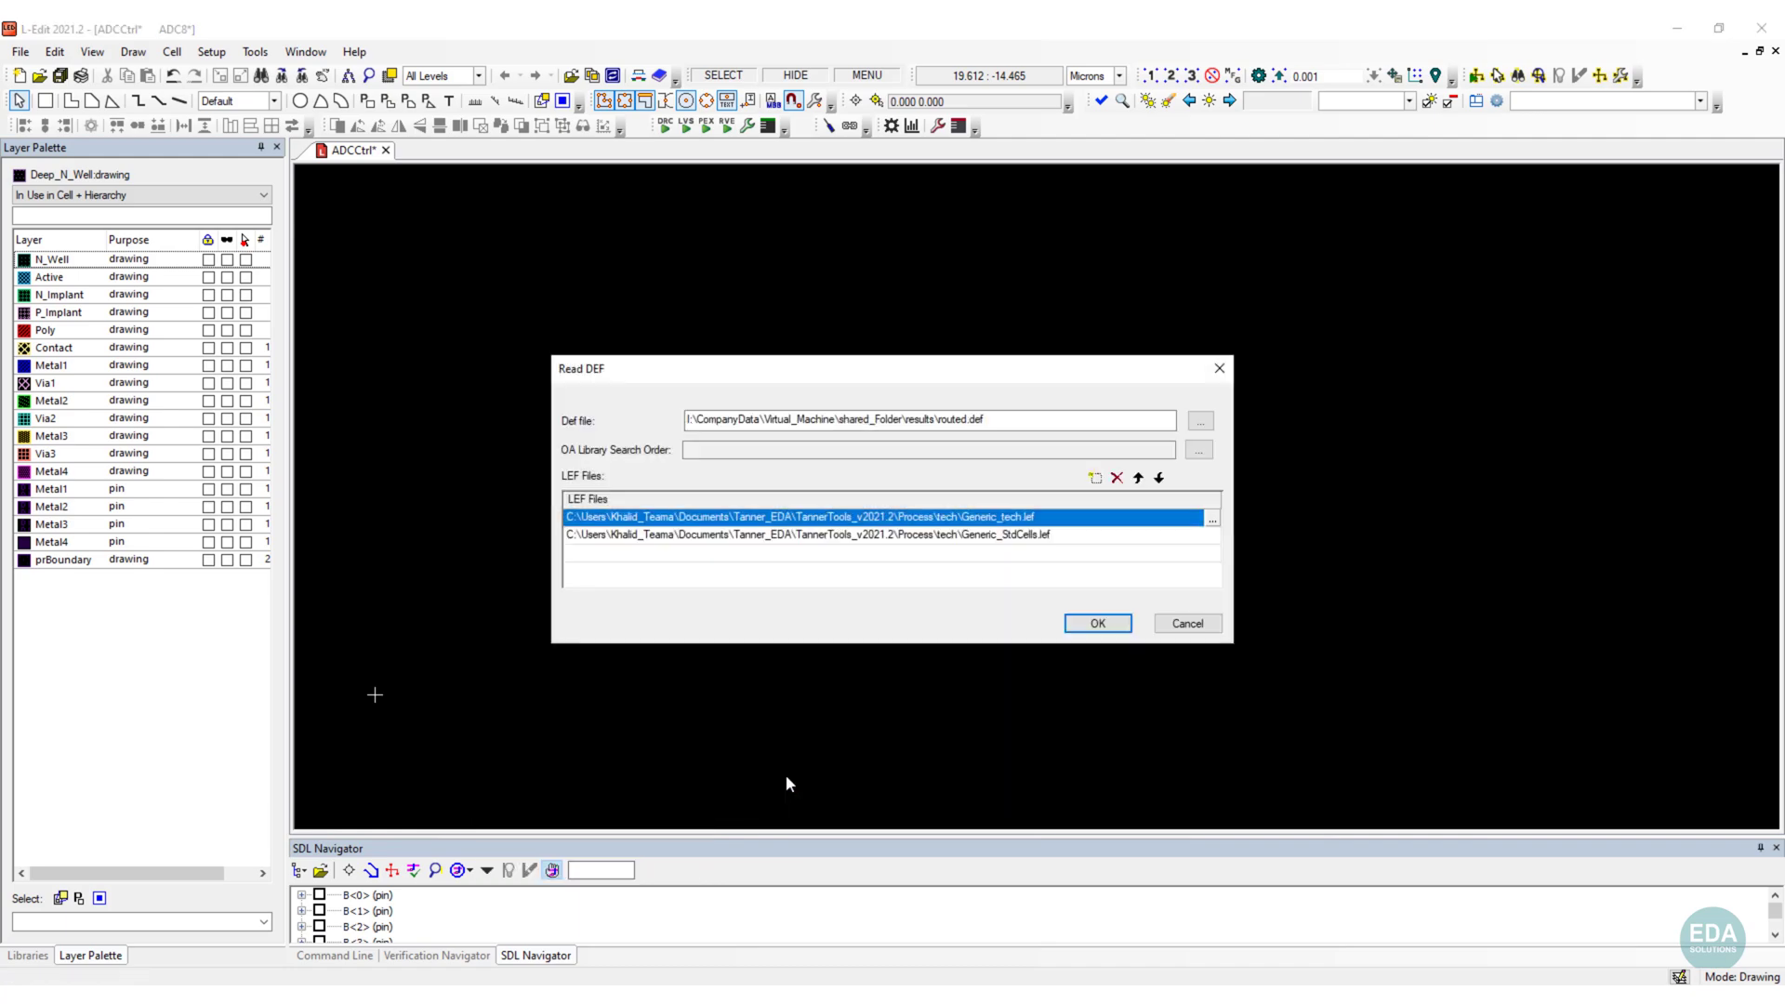
pyautogui.press('Return')
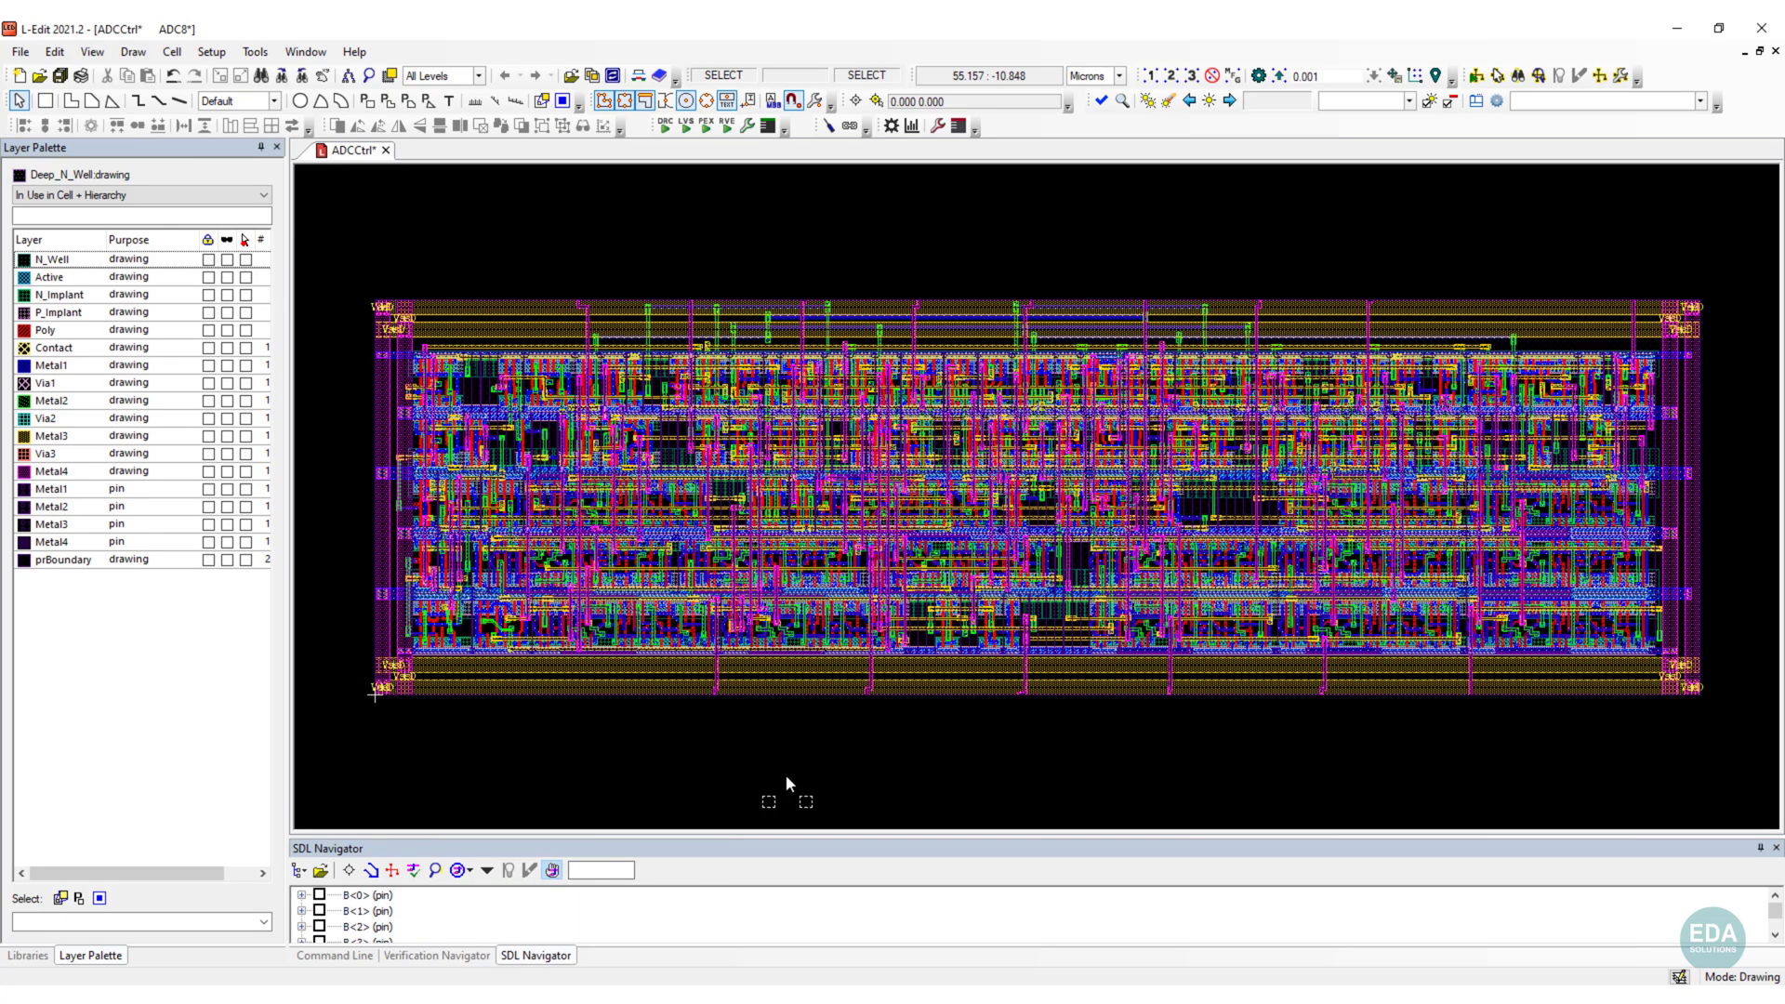